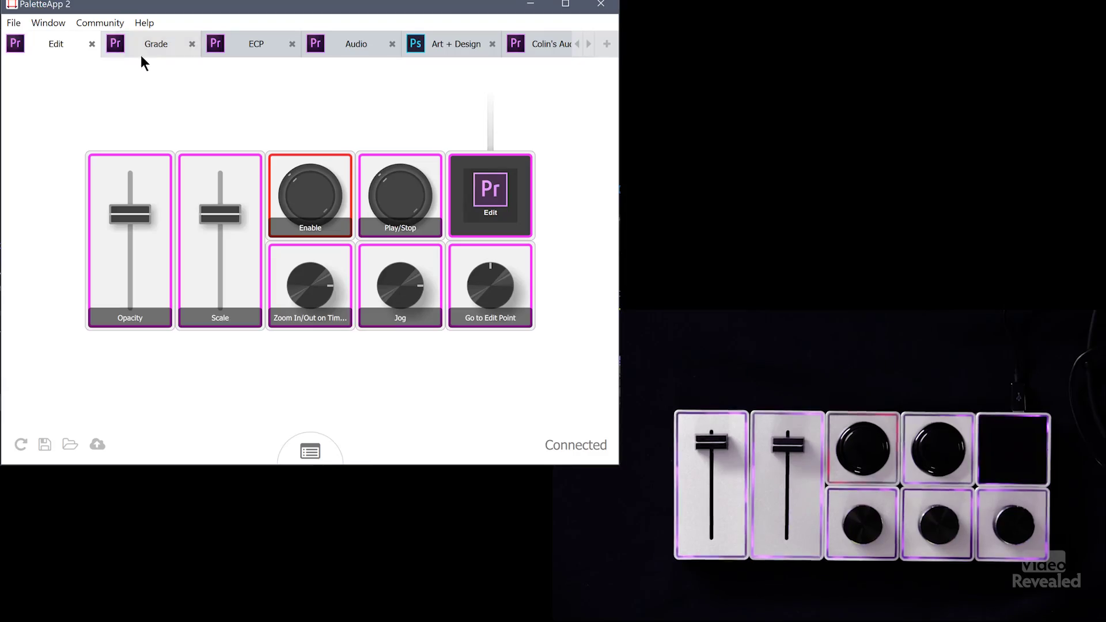
Look through the Grade, ECP, Audio and Art + Design profiles, and return to the Edit profile
click(158, 43)
click(254, 47)
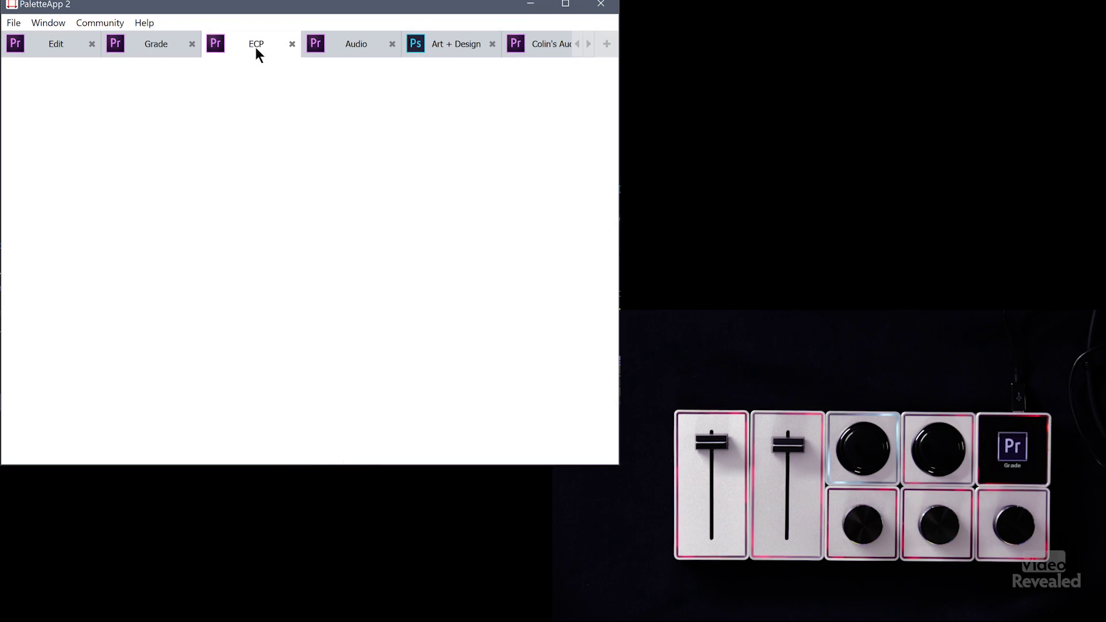
click(362, 49)
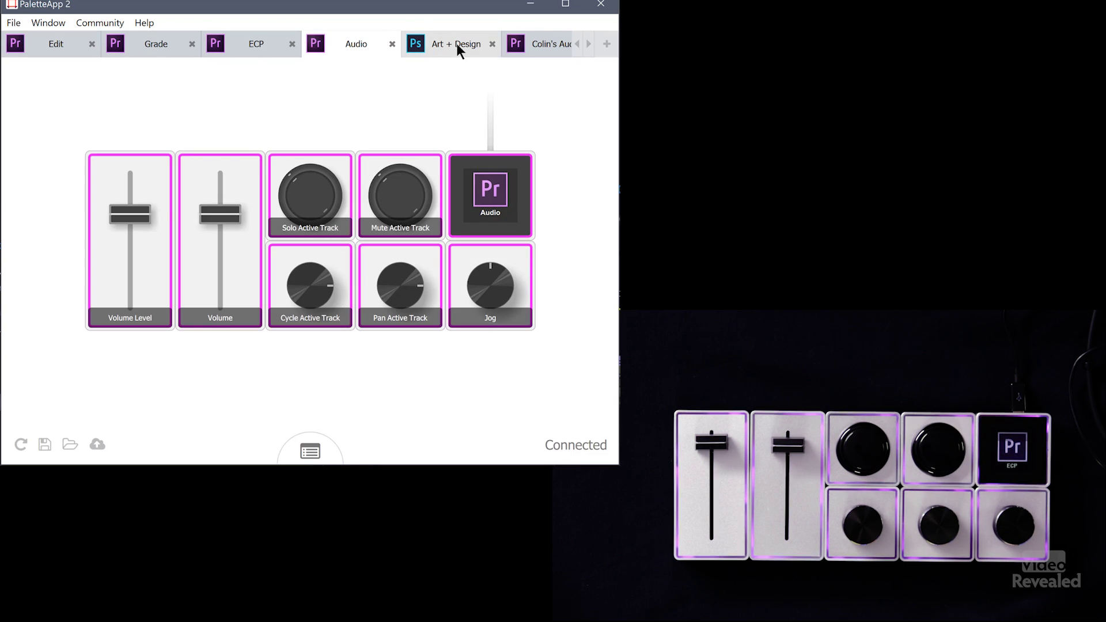
click(458, 44)
click(44, 42)
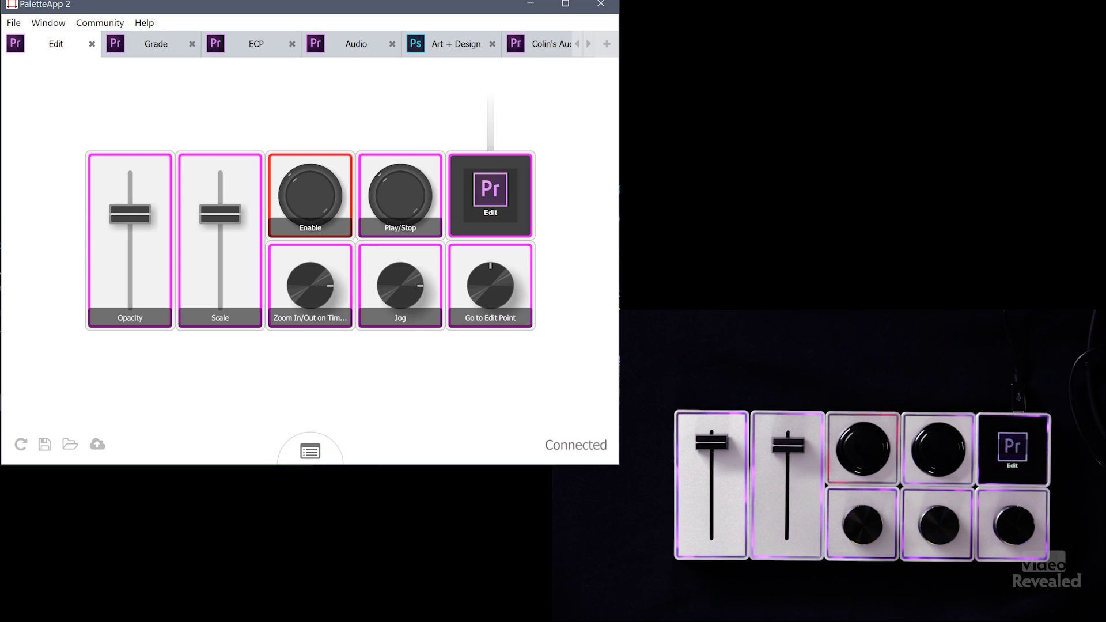
Examine the list of Premiere Pro quick start profiles for the Expert, Professional and Starter kits, and close it
click(310, 451)
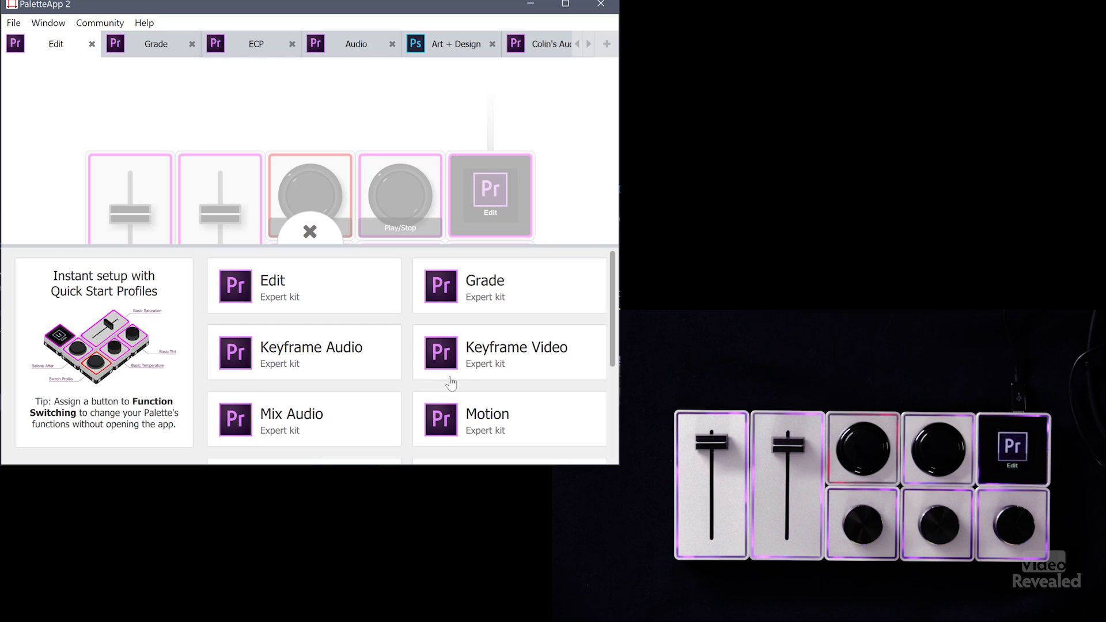
scroll(368, 383, down, 3)
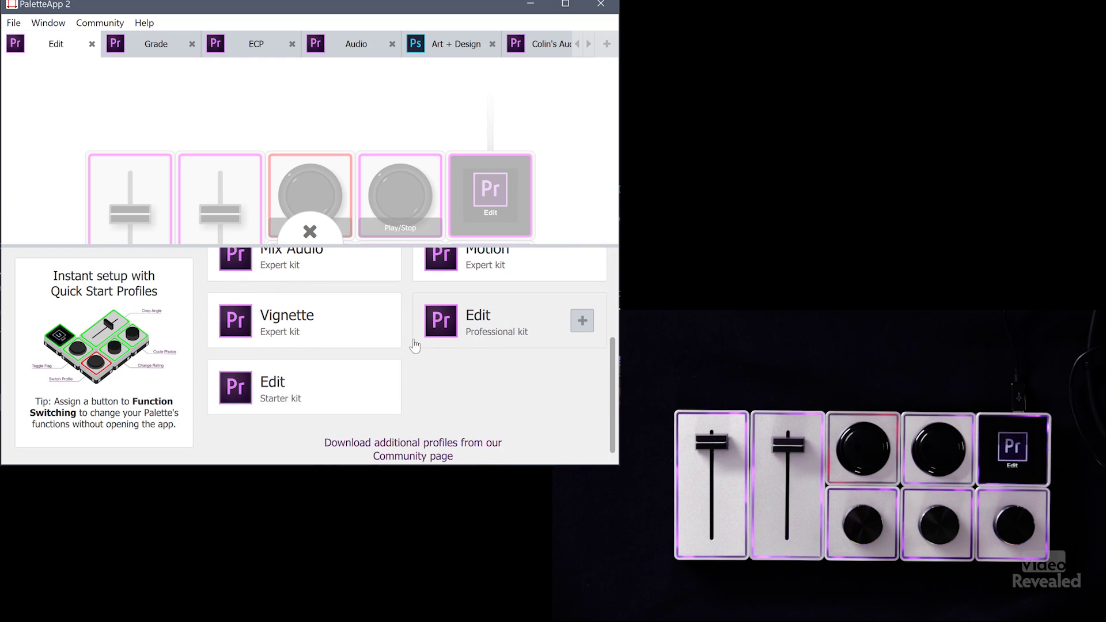
scroll(414, 346, up, 3)
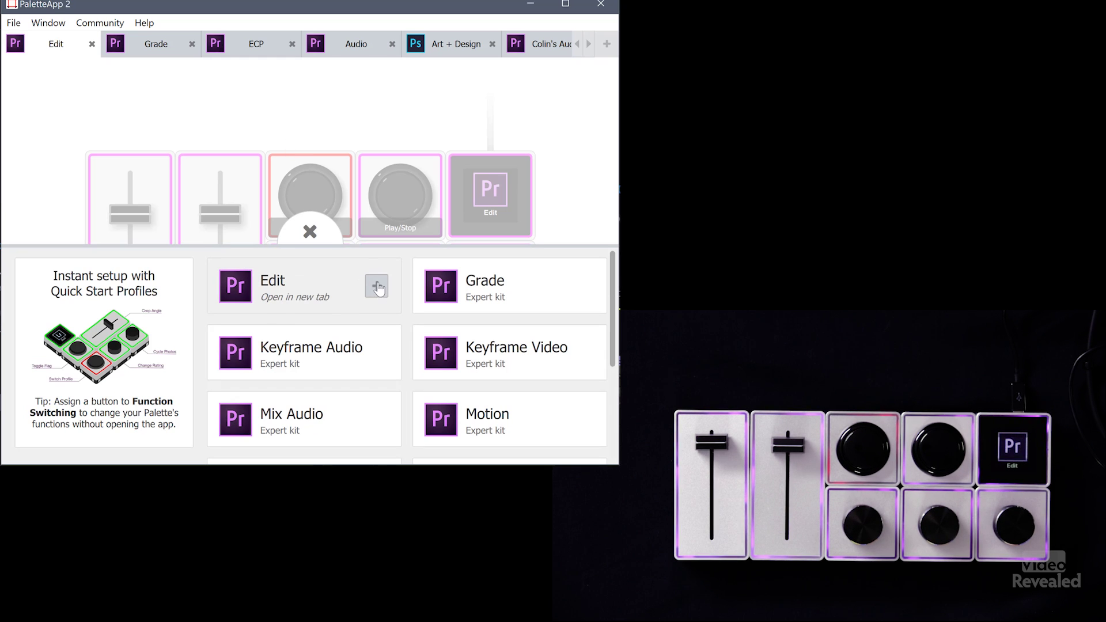
click(321, 97)
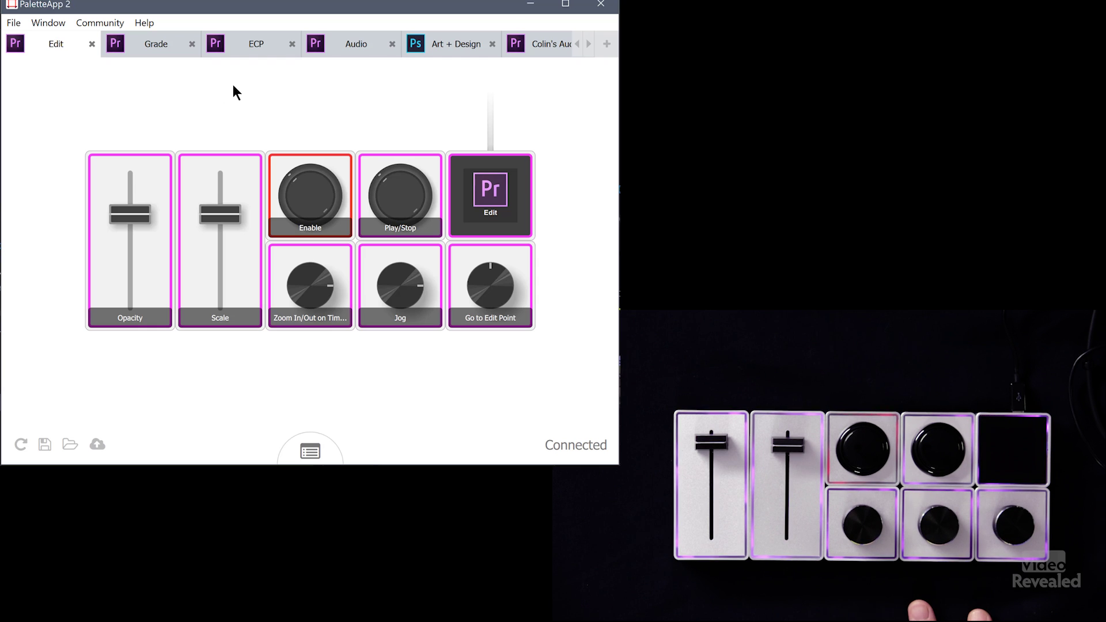
Place the module settings window beside the layout and examine the functions assigned to the Opacity and Scale sliders, zoom dial and Enable button
click(138, 254)
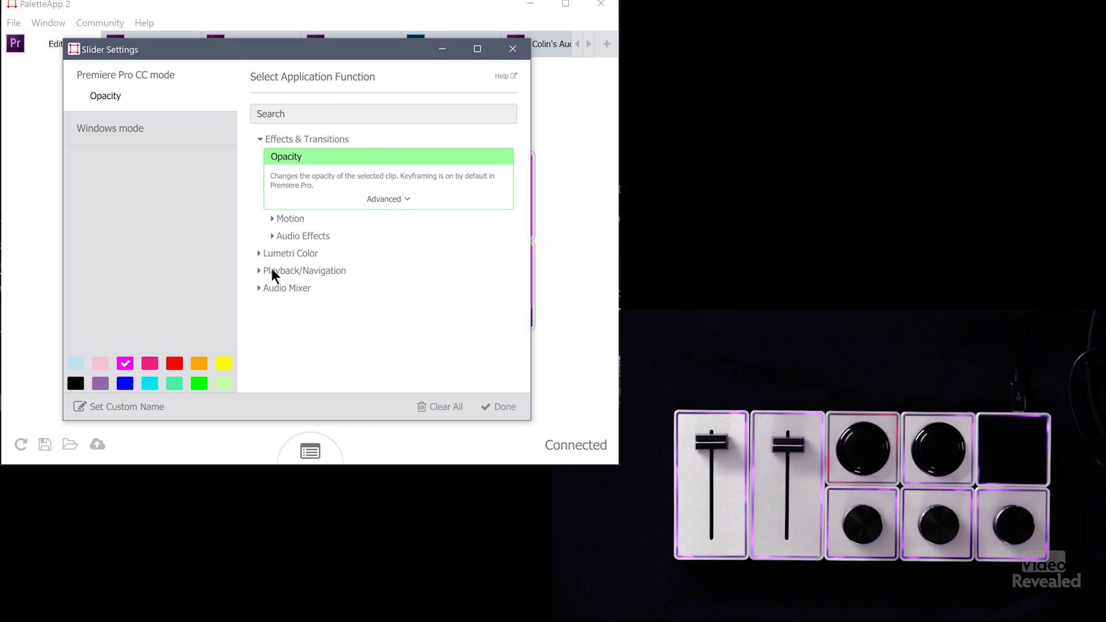
drag(315, 57, 883, 27)
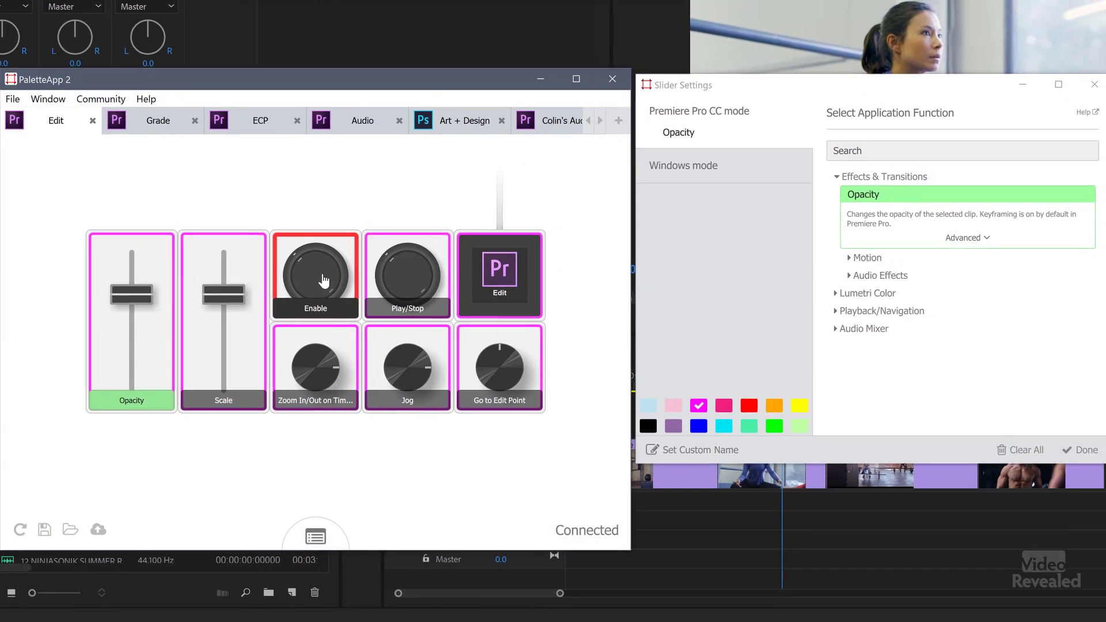
click(324, 280)
click(313, 363)
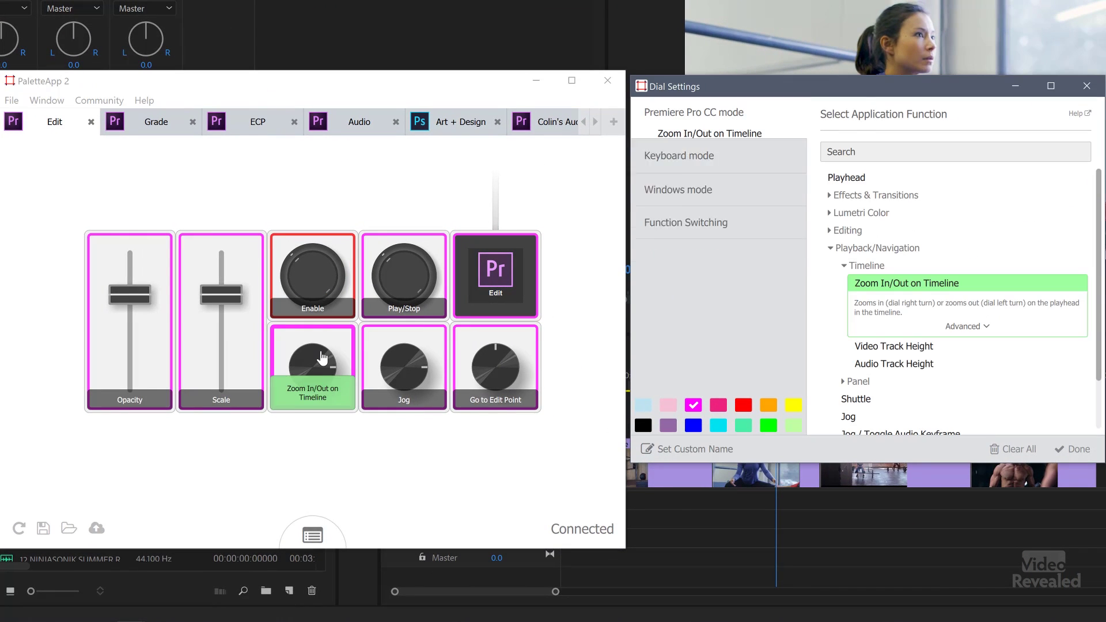
click(224, 324)
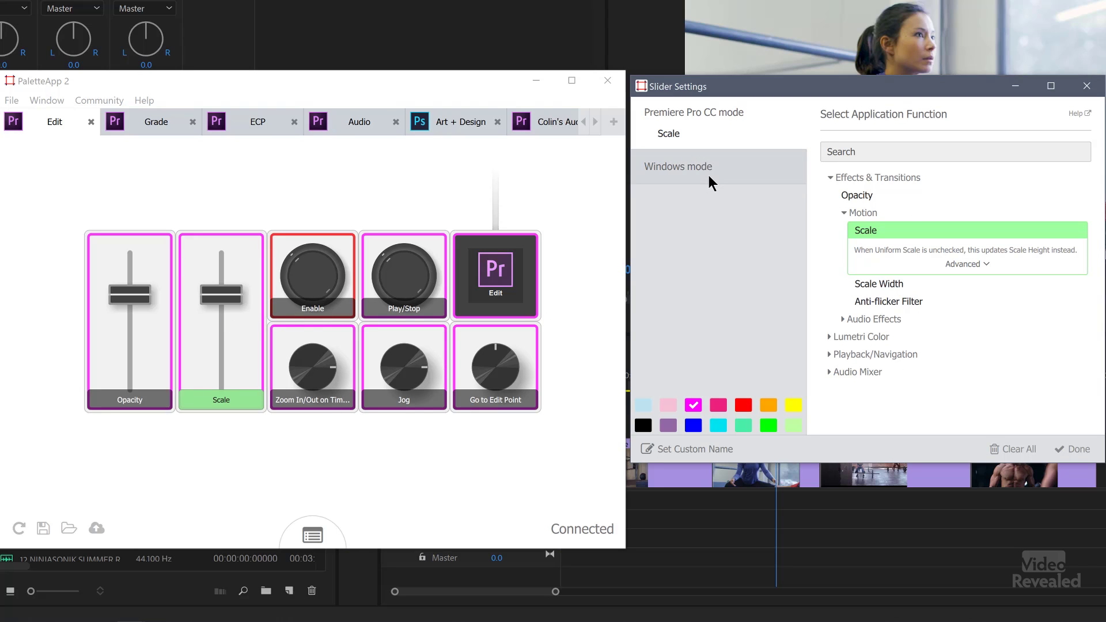
click(326, 282)
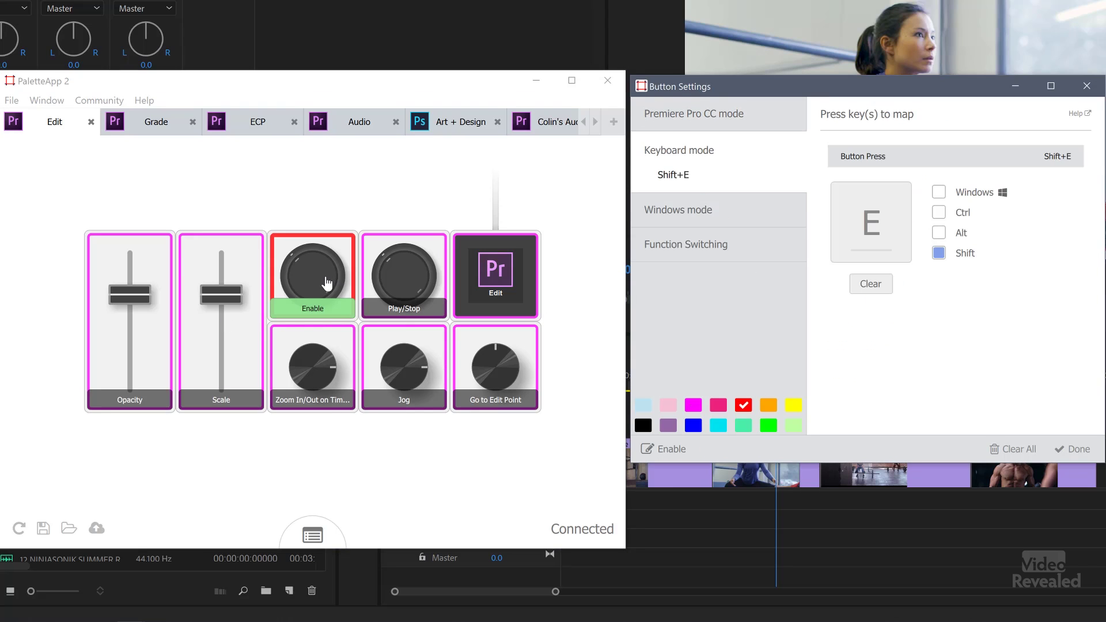
Examine the Motion, Audio Effects and Keyframes functions under Effects & Transitions that can be assigned to the timeline zoom dial
click(310, 361)
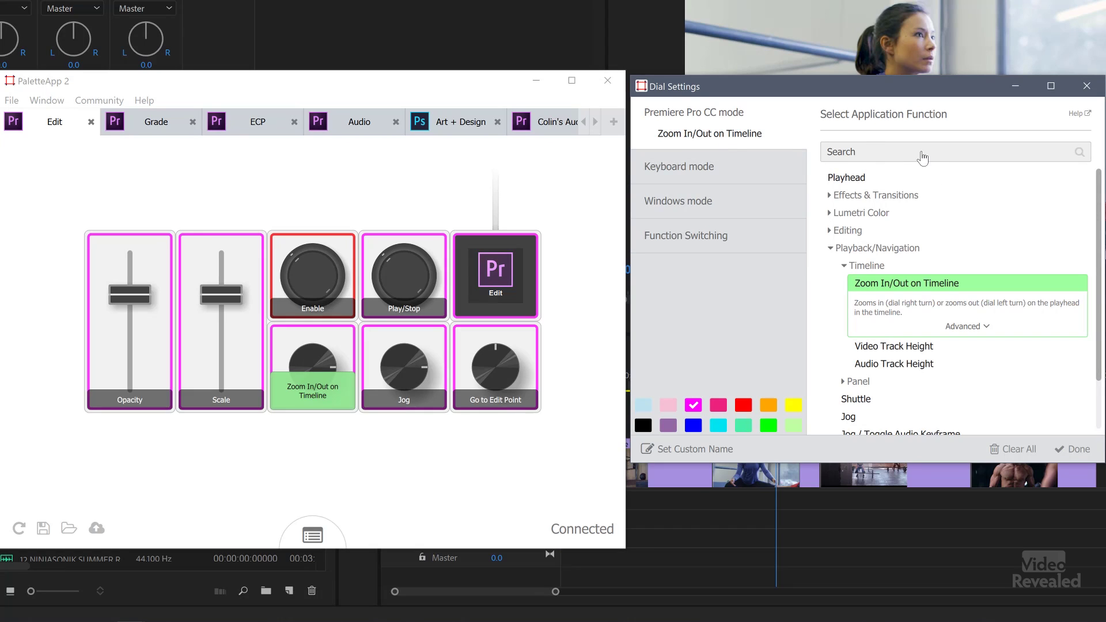
click(830, 197)
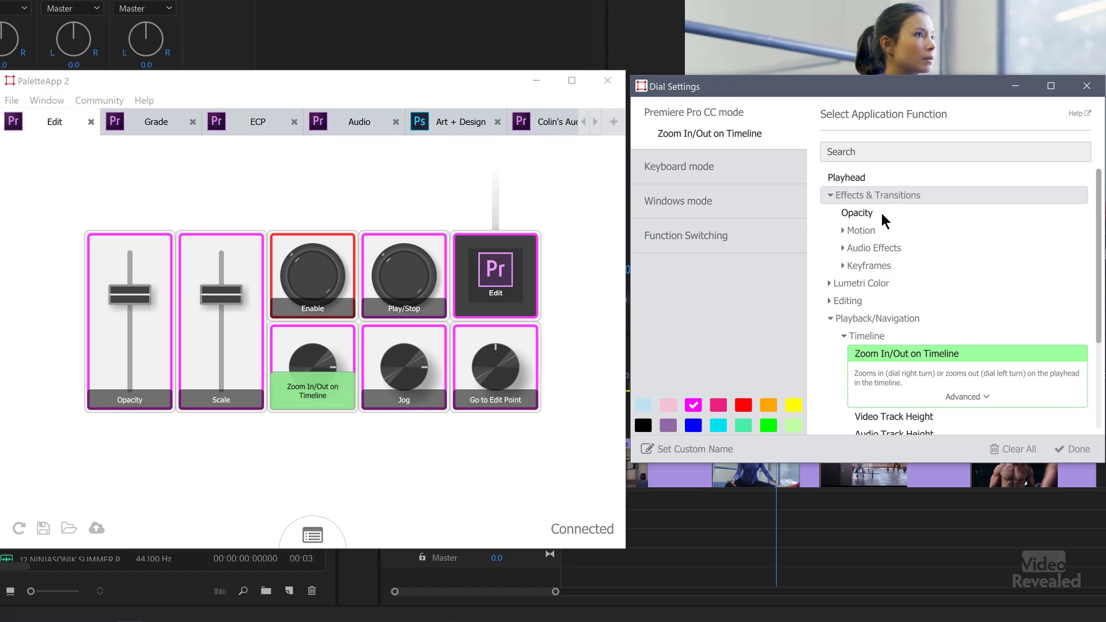
click(843, 231)
scroll(944, 255, down, 3)
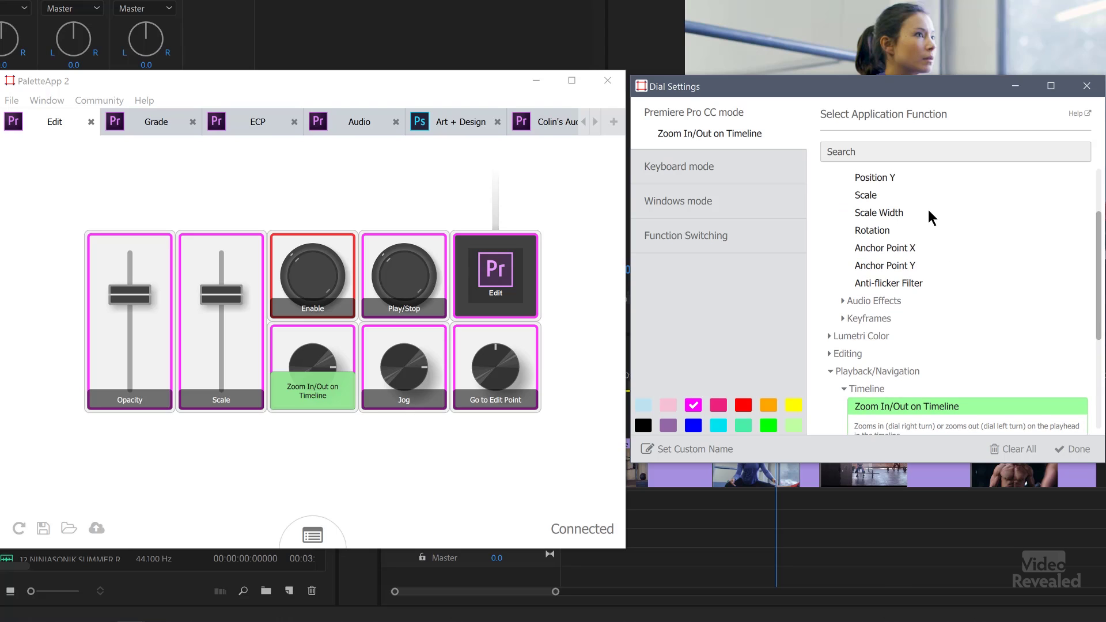
scroll(934, 260, up, 2)
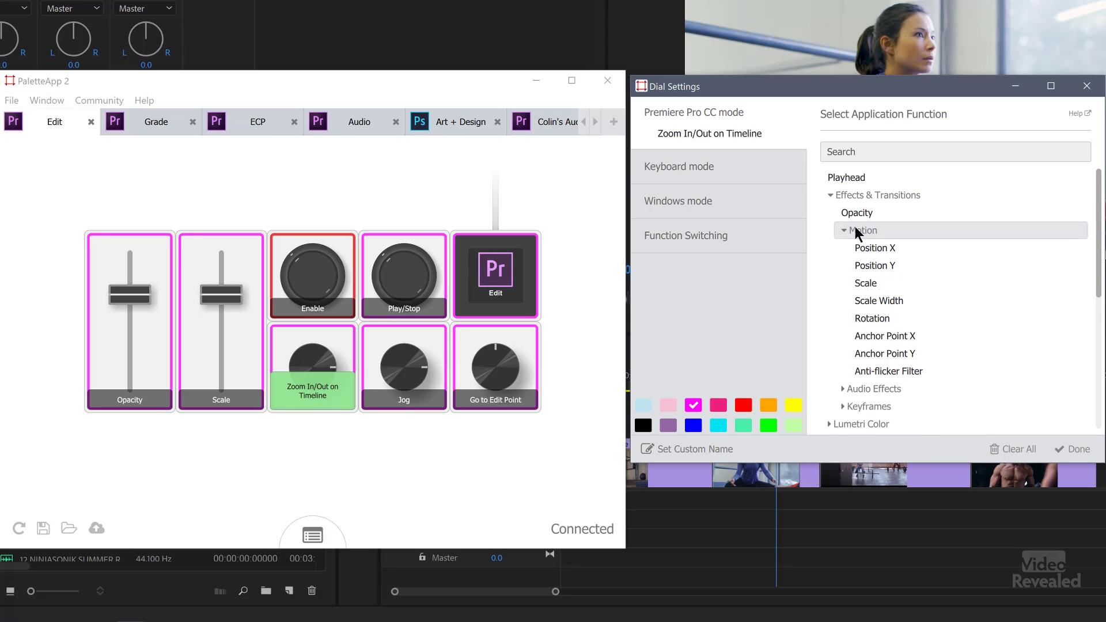
click(843, 231)
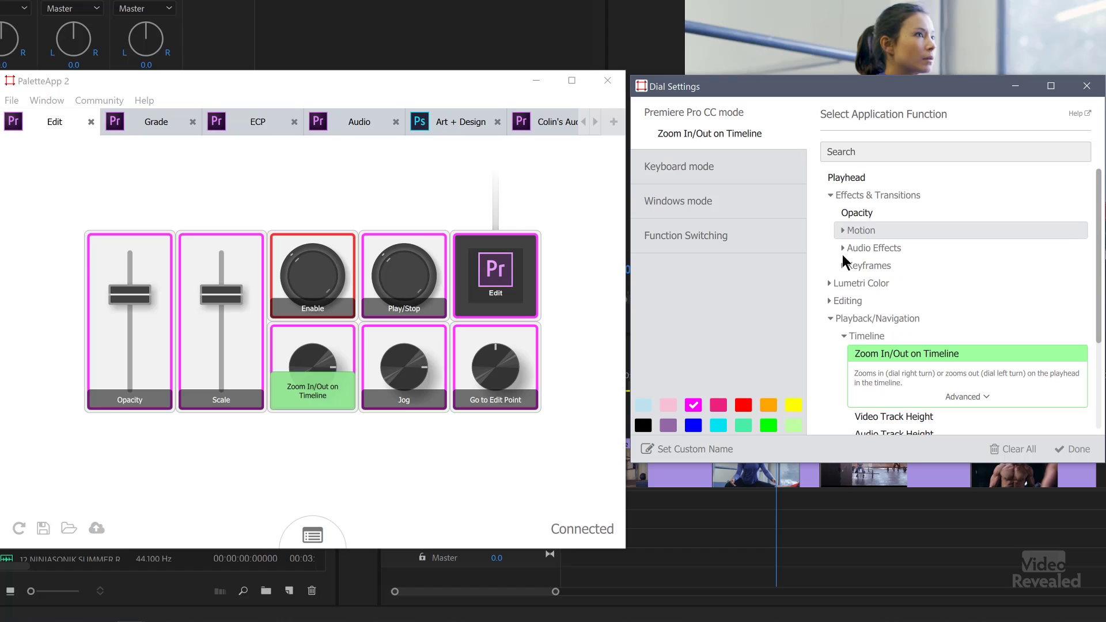
click(843, 248)
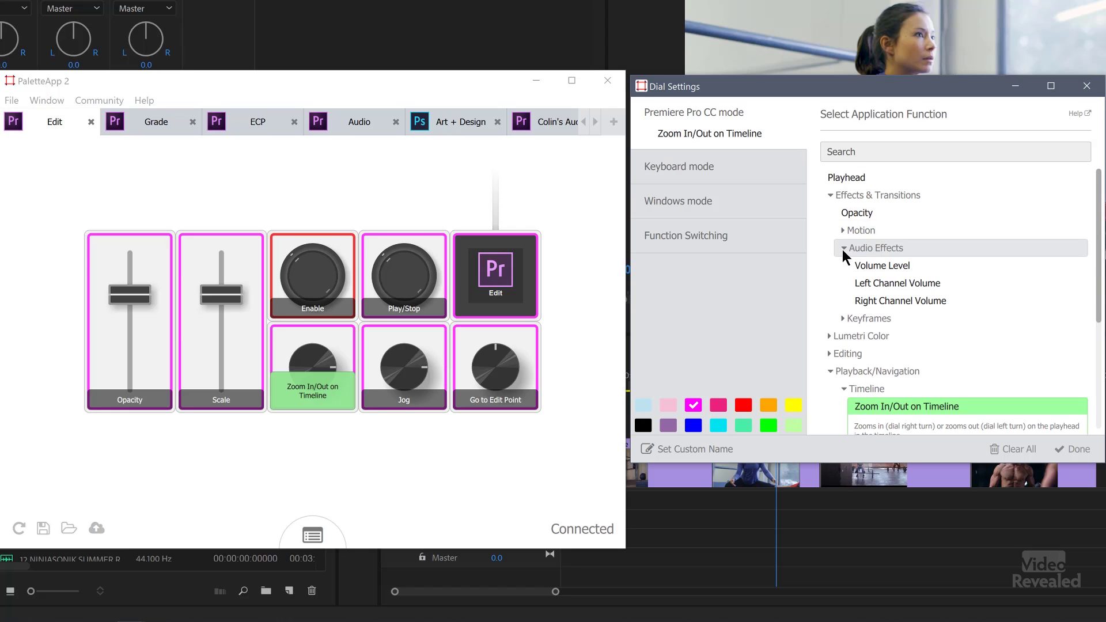
click(844, 248)
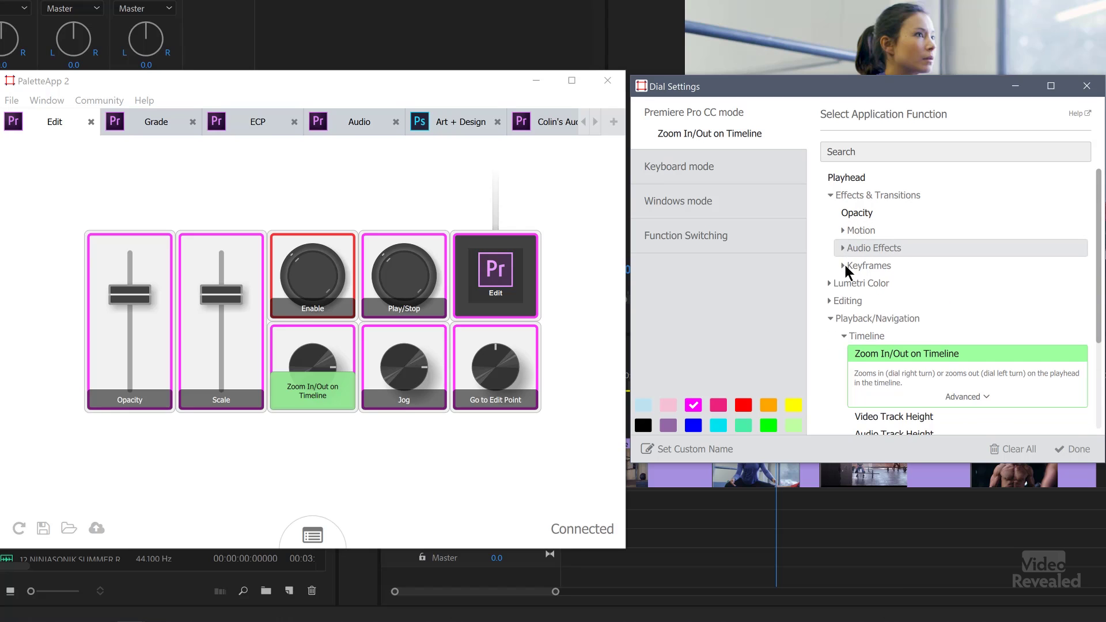
click(843, 266)
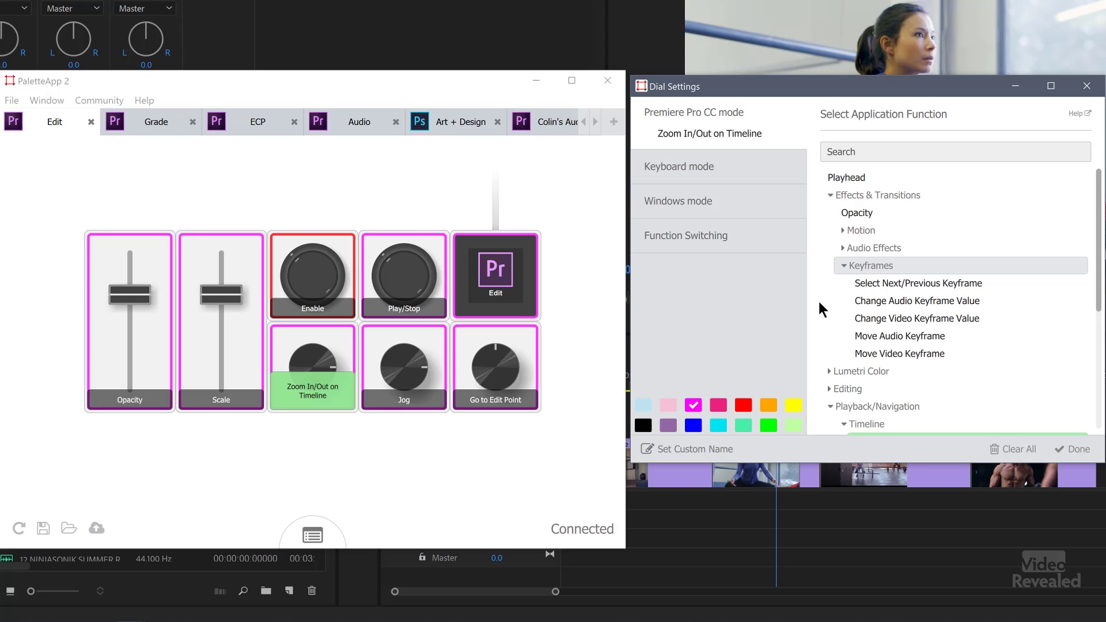
click(844, 267)
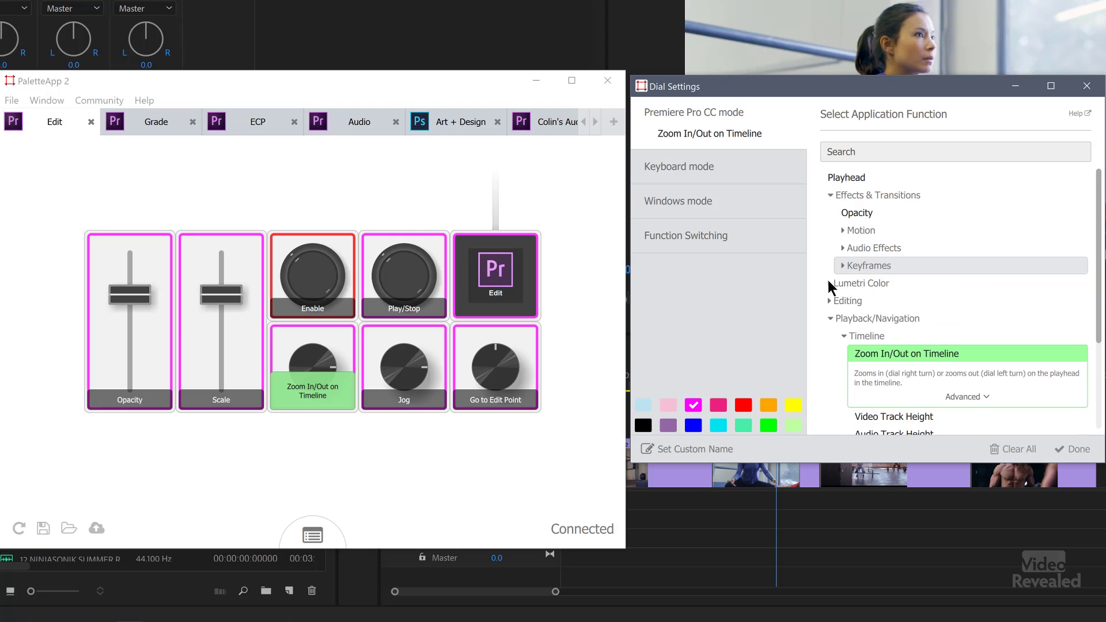
Review the zoom dial's available functions under Lumetri Color, Playback/Navigation, Audio Mixer and General Adjustments, leaving all function categories collapsed
click(830, 285)
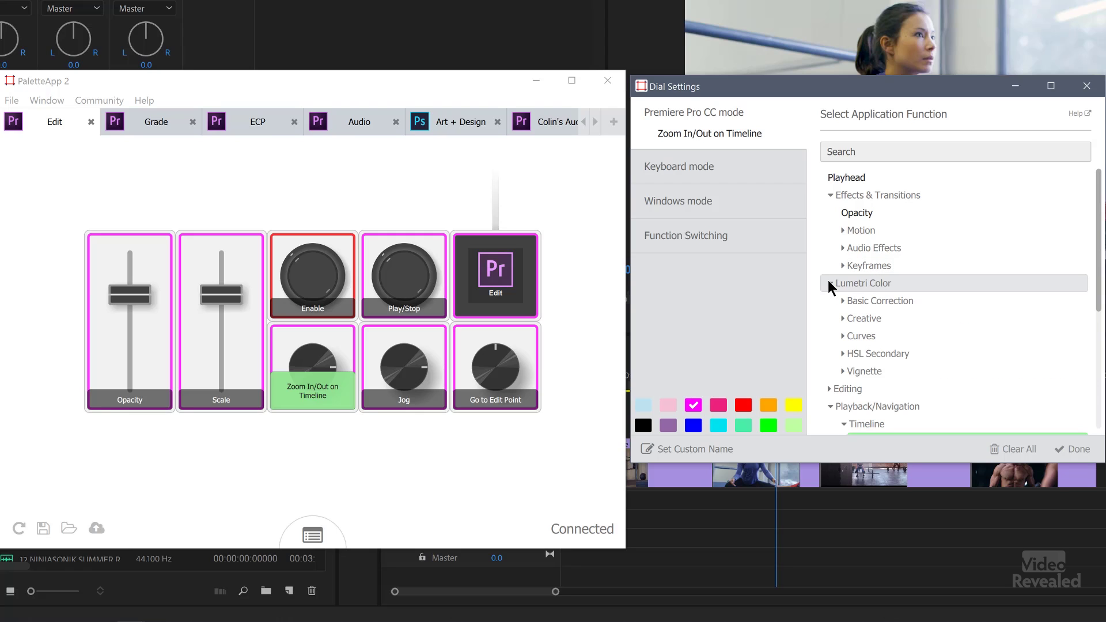
click(830, 283)
click(829, 195)
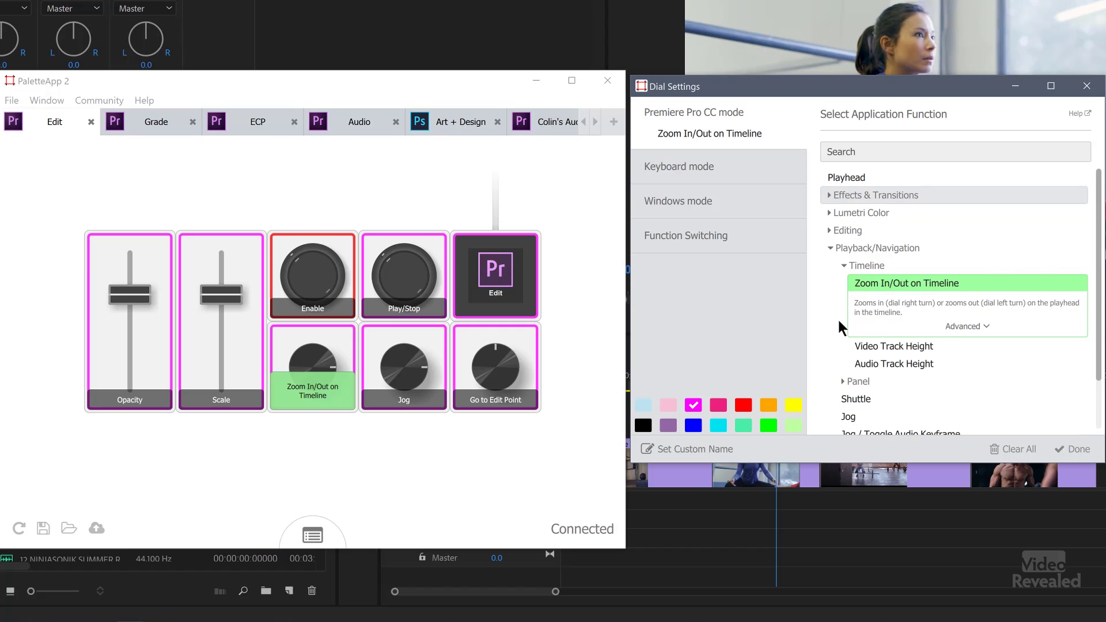
scroll(838, 320, down, 1)
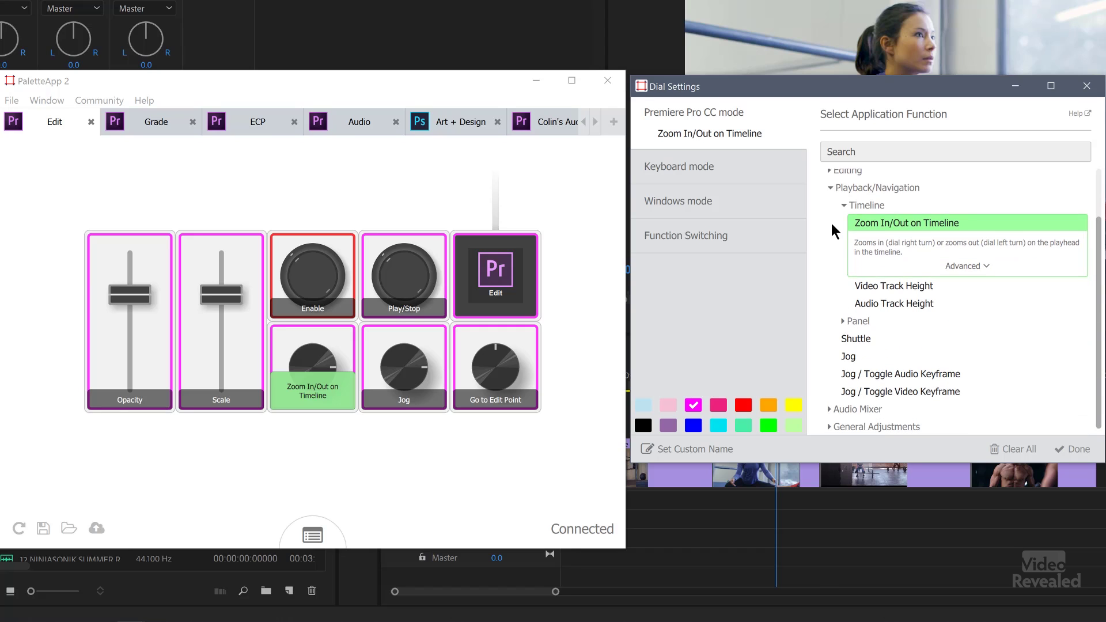
click(831, 188)
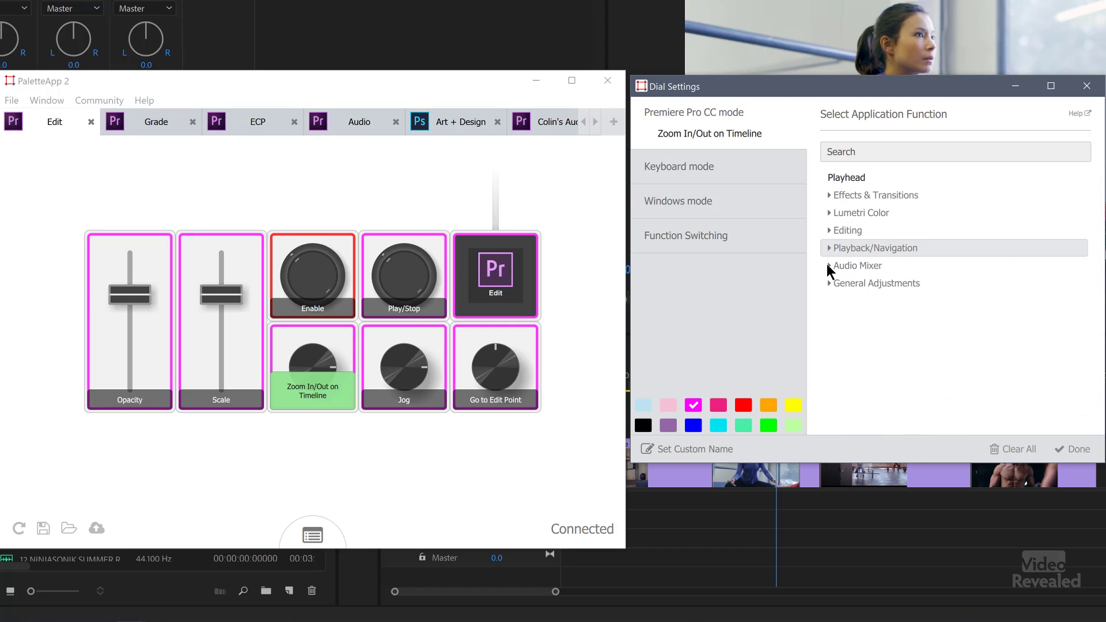
click(828, 266)
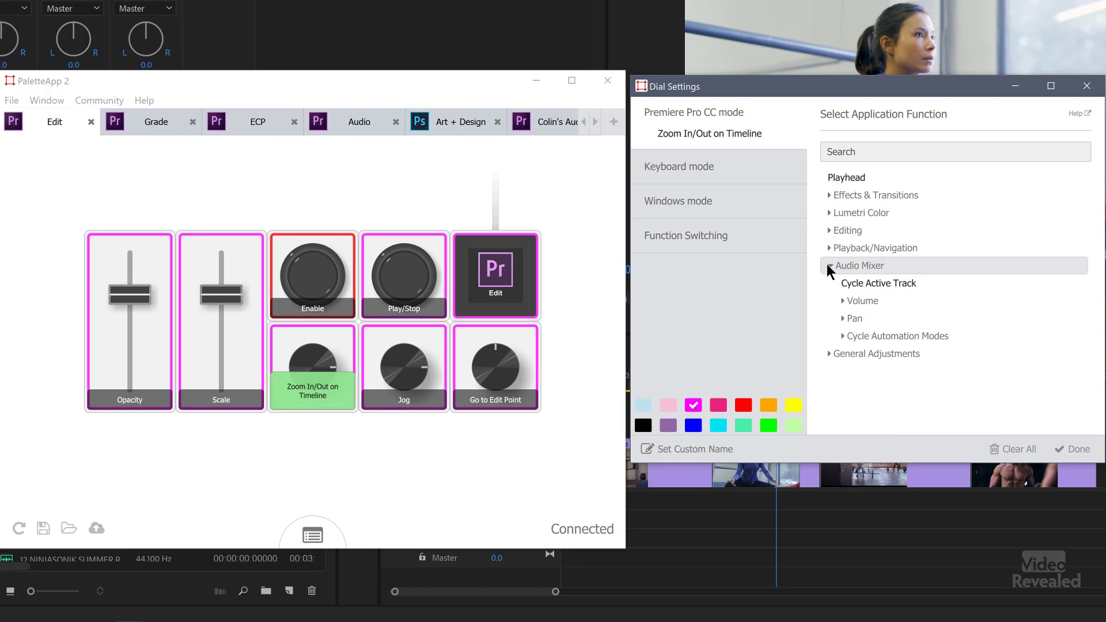
click(828, 265)
click(825, 280)
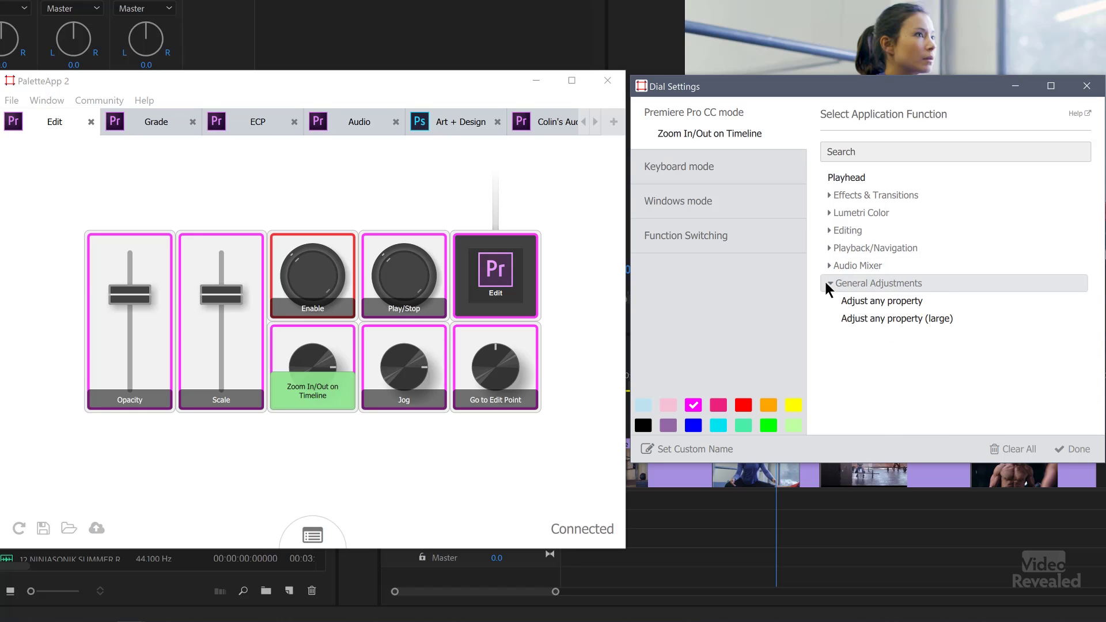
click(828, 283)
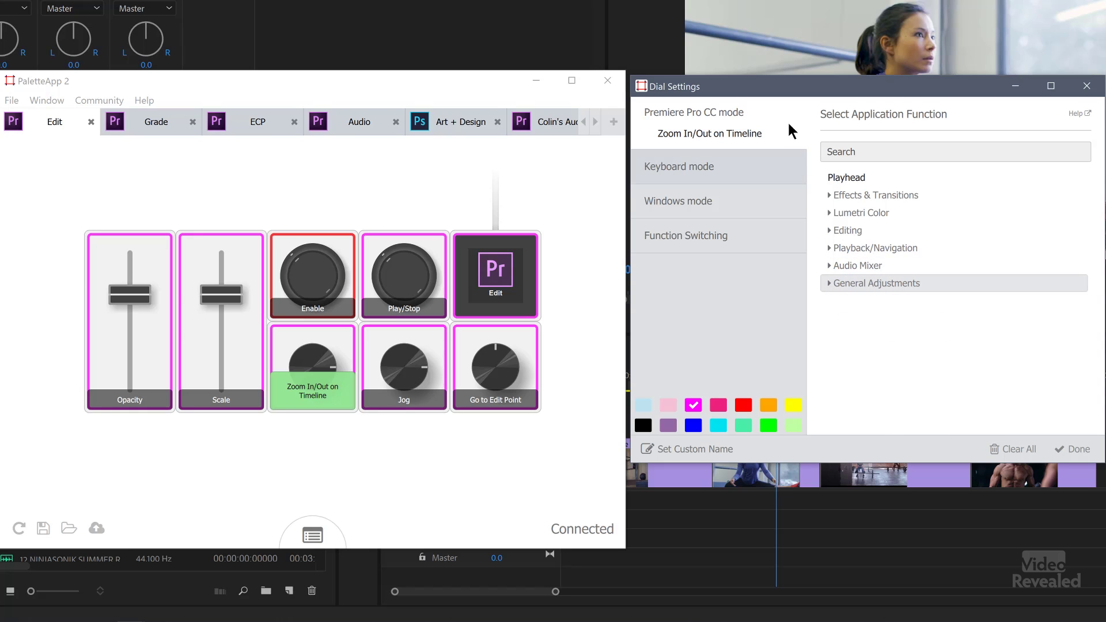
Inspect the zoom dial's Keyboard mode, Windows mode and Function Switching options
click(737, 167)
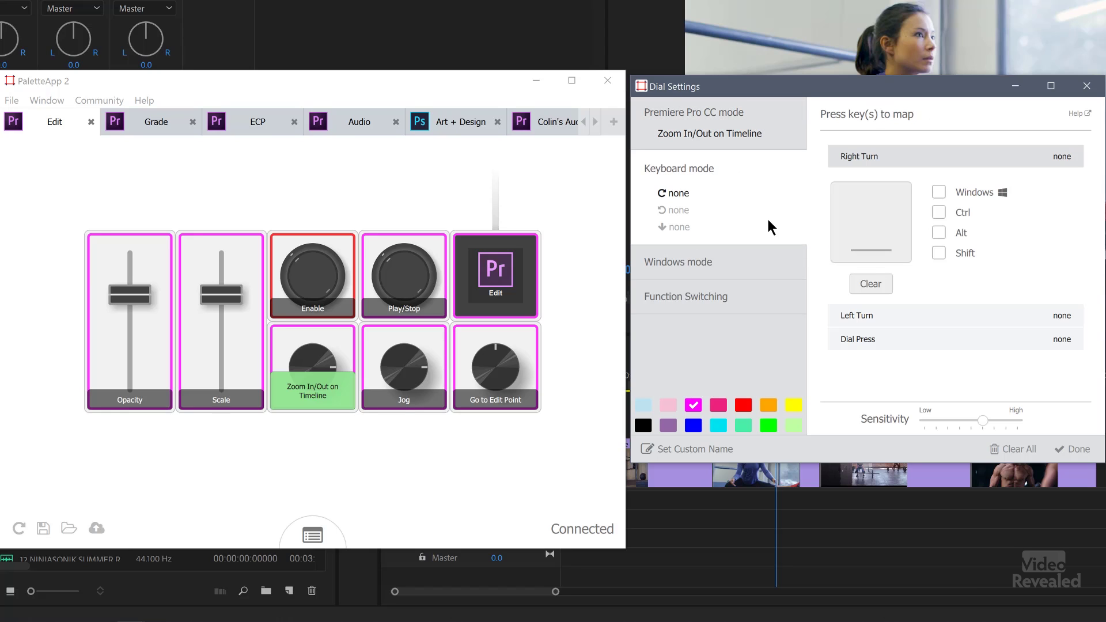
click(757, 263)
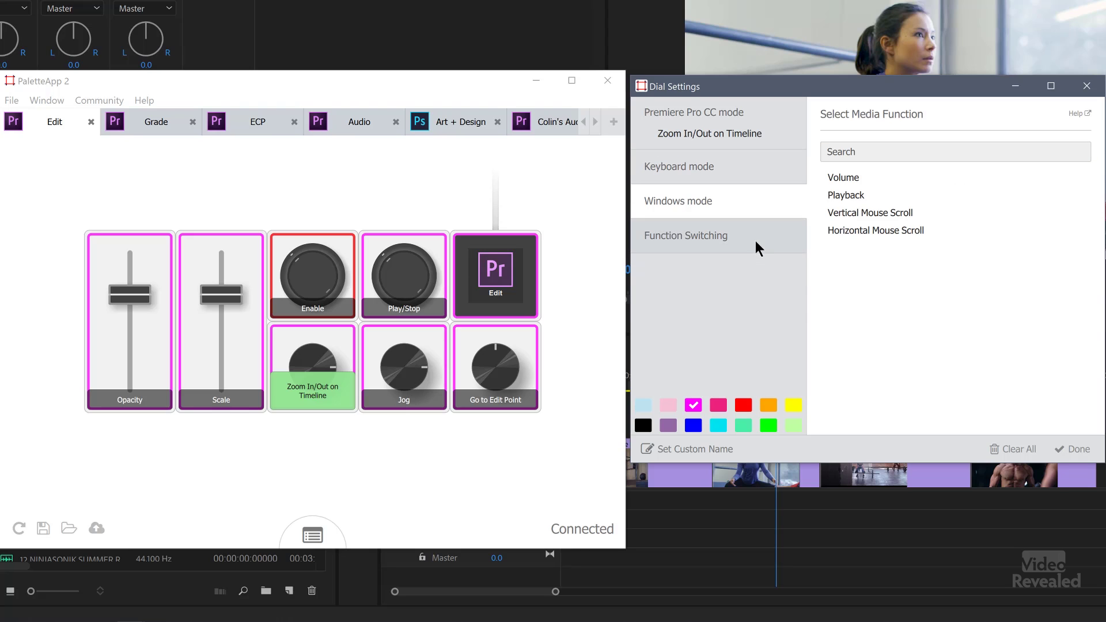
click(718, 235)
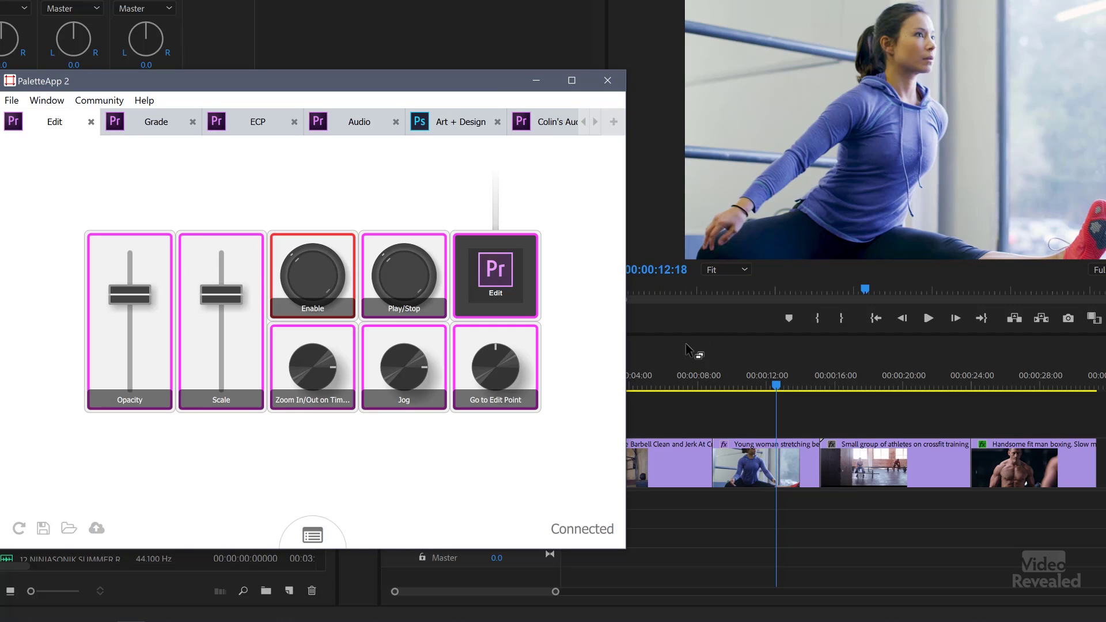
Switch to Premiere Pro, select the young woman stretching clip on Video 1 and expand its Opacity and Motion properties in Effect Controls
click(742, 470)
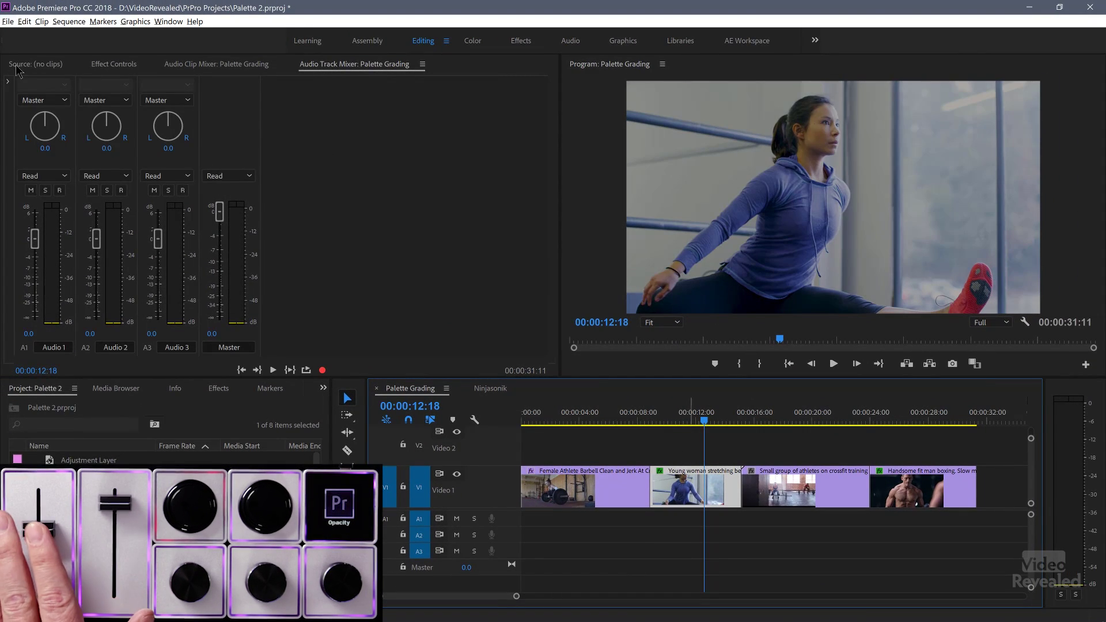
click(109, 64)
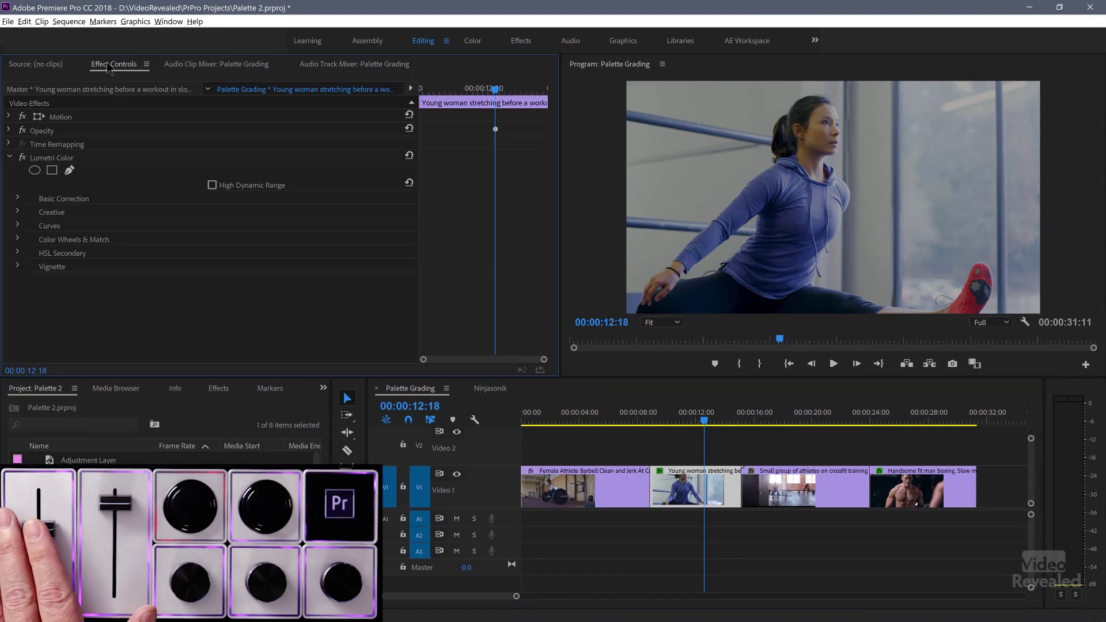
click(9, 134)
click(9, 131)
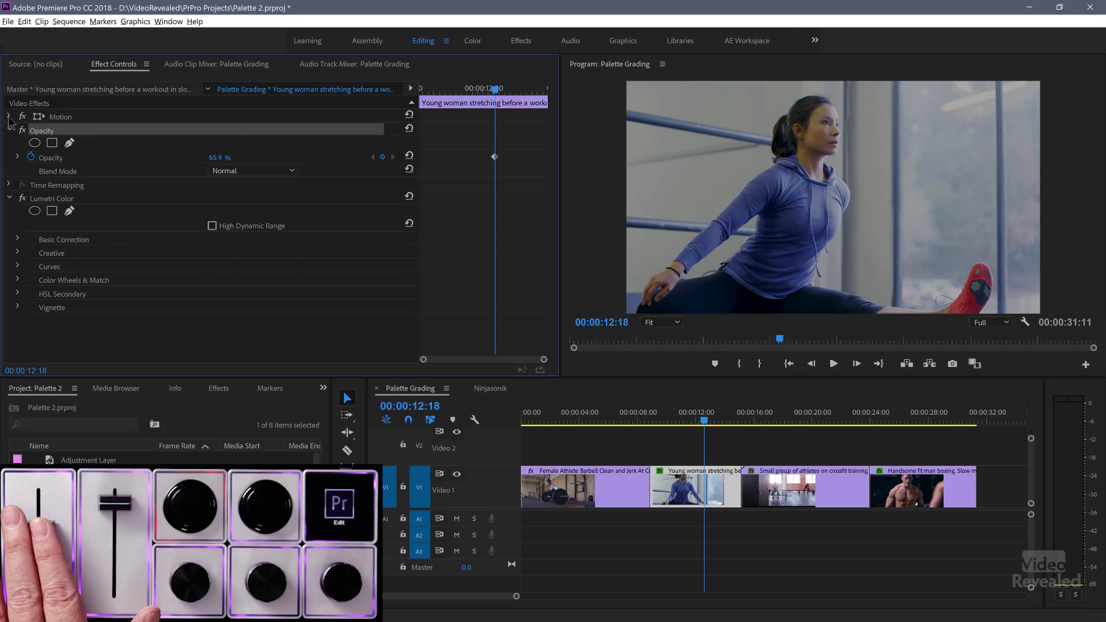
click(8, 117)
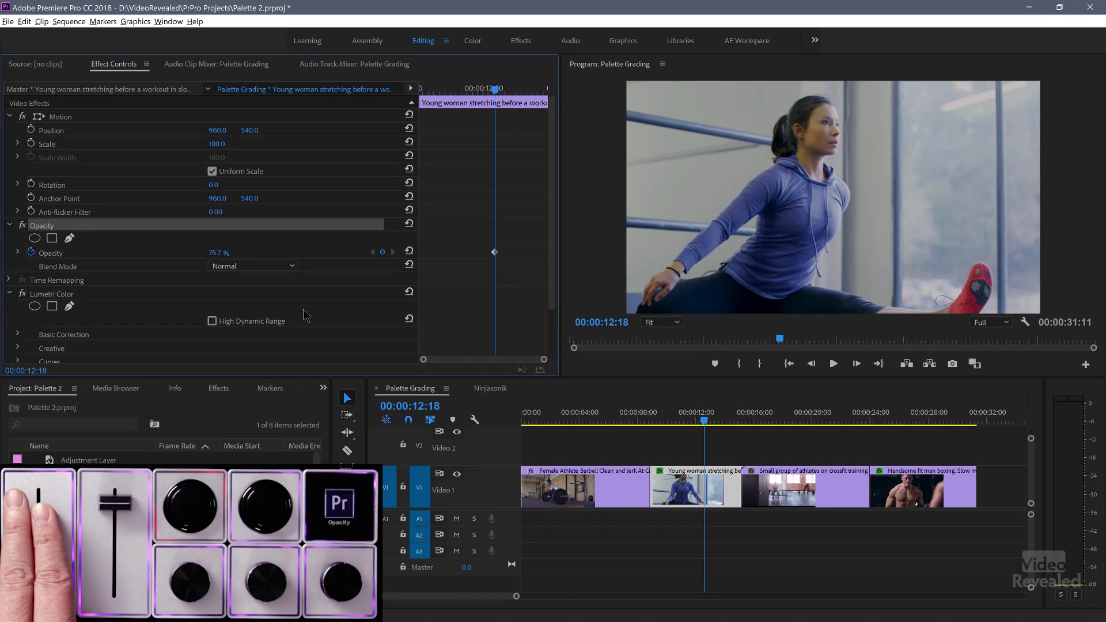
Turn off Opacity keyframing for the young woman stretching clip and accept deleting its existing keyframes
click(31, 254)
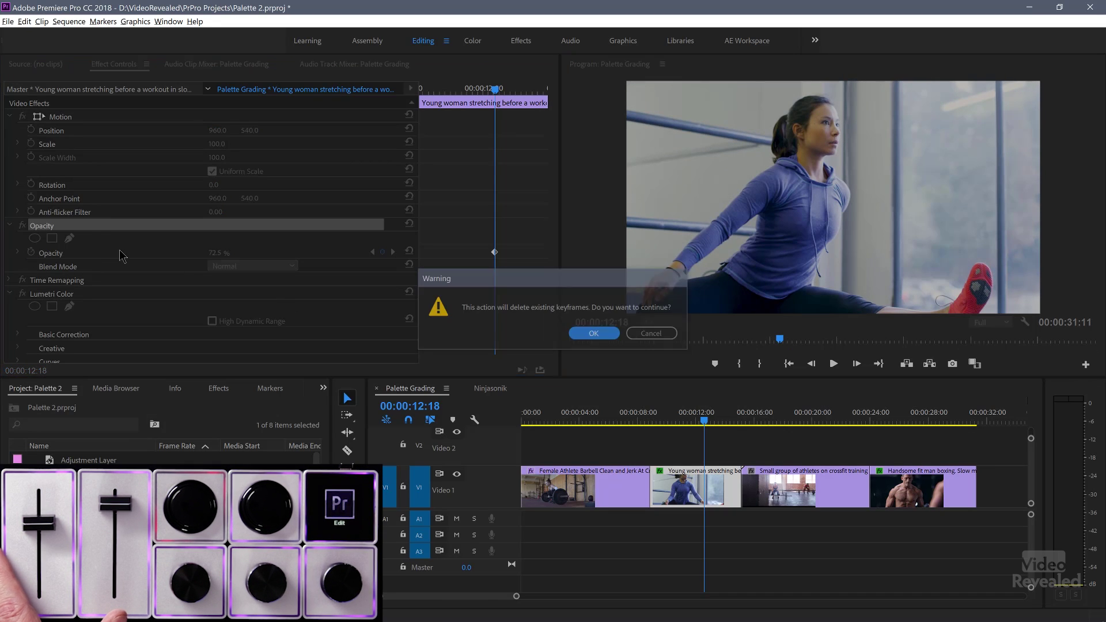
click(595, 333)
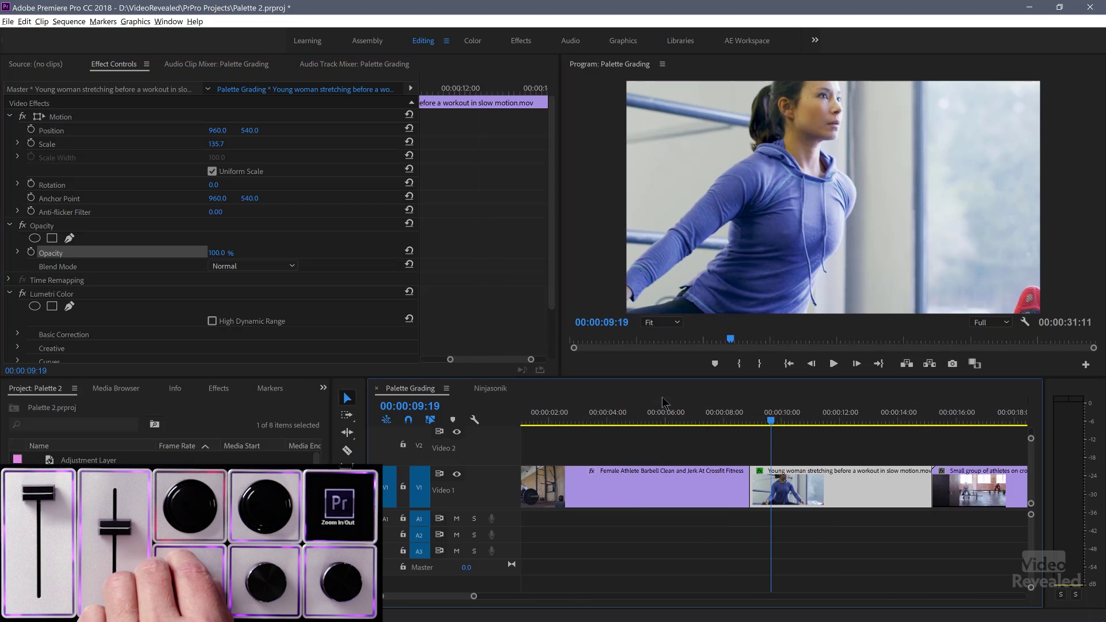
Jog the playhead frame by frame through the young woman stretching clip to 00:00:13:00
key(minus)
key(equal)
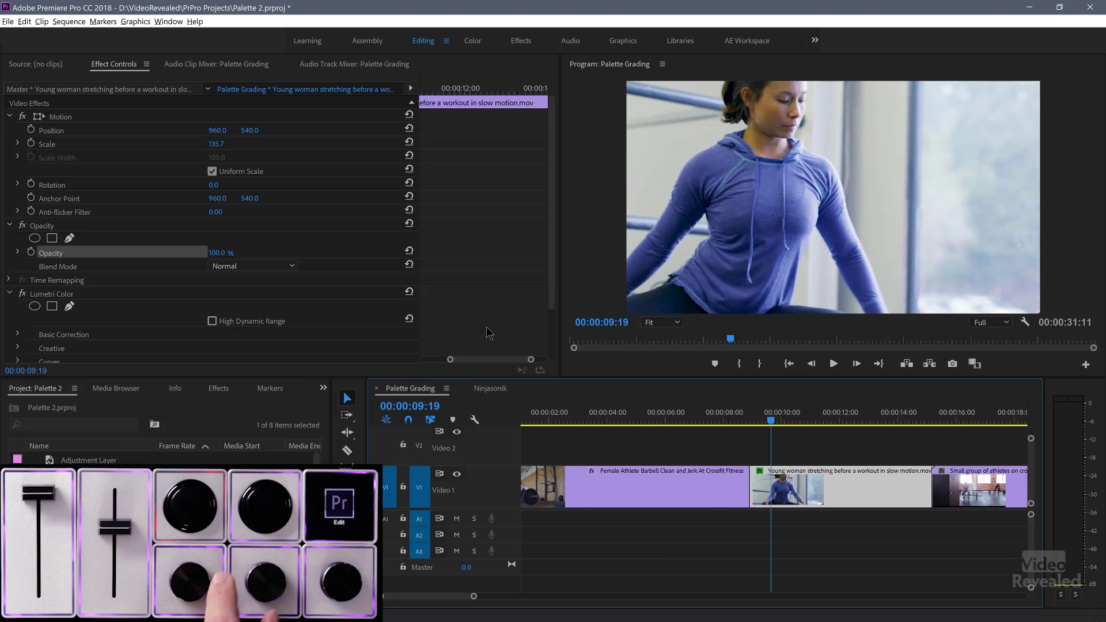
key(Right)
key(Right)
key(Right)
key(Right)
key(Right)
key(Right)
key(Right)
key(Right)
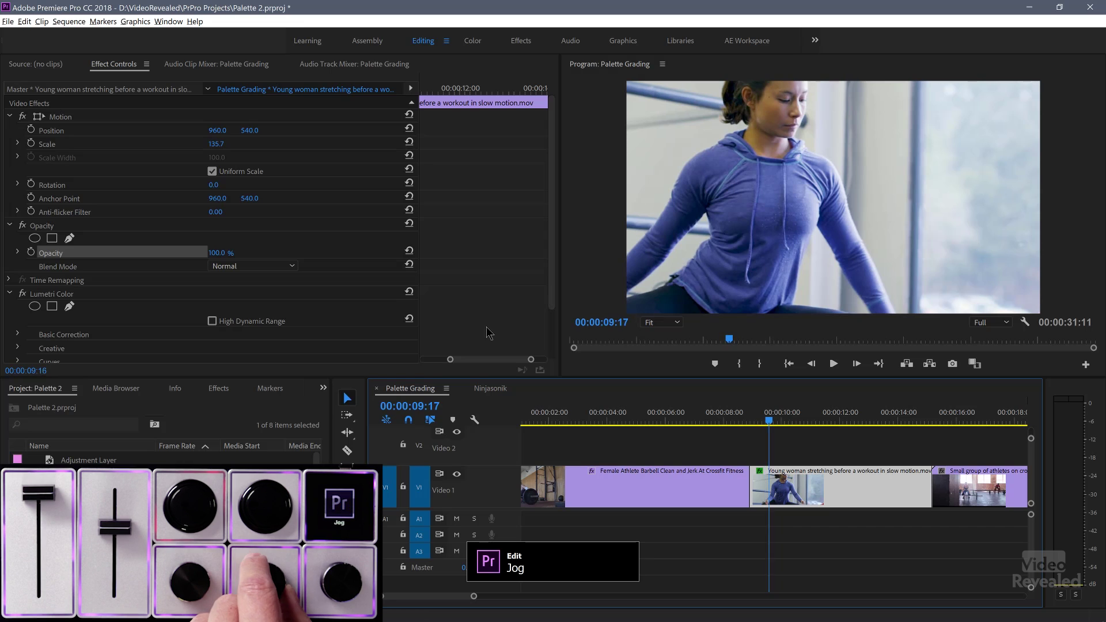
key(Right)
key(Right)
key(Right)
key(Right)
key(Right)
key(Right)
key(Right)
key(Right)
key(Right)
key(Right)
key(Right)
key(Right)
key(Right)
key(Right)
key(Right)
key(Right)
key(Right)
key(Right)
key(Right)
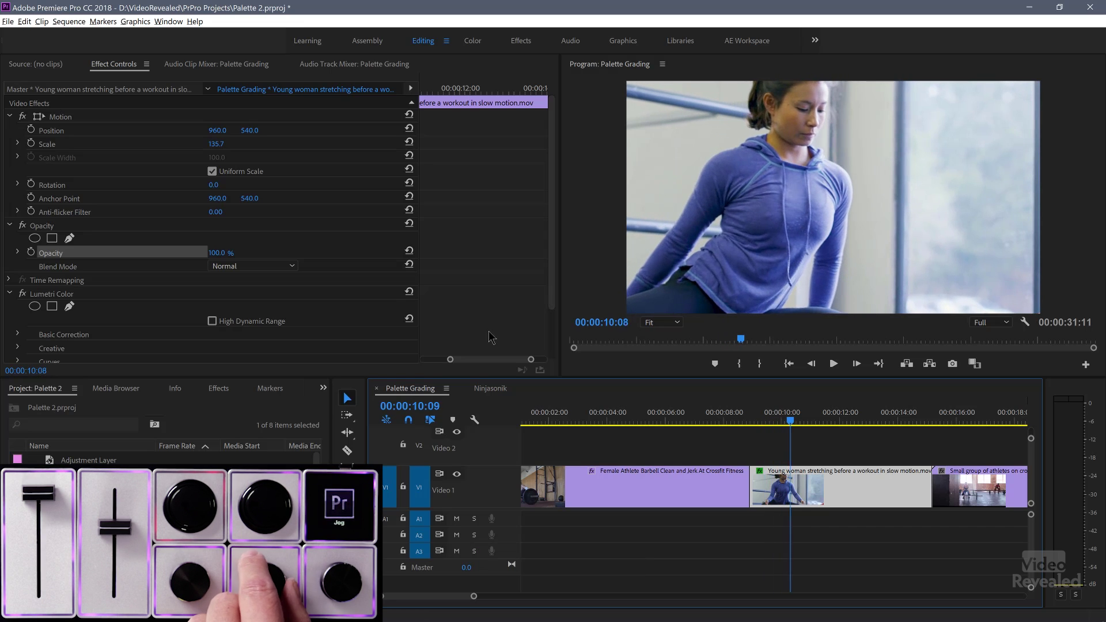
key(Right)
key(Right)
key(Right)
key(Right)
key(Right)
key(Right)
key(Right)
key(Right)
key(Right)
key(Right)
key(Right)
key(Right)
key(Right)
key(Right)
key(Right)
key(Right)
key(Right)
key(Right)
key(Right)
key(Right)
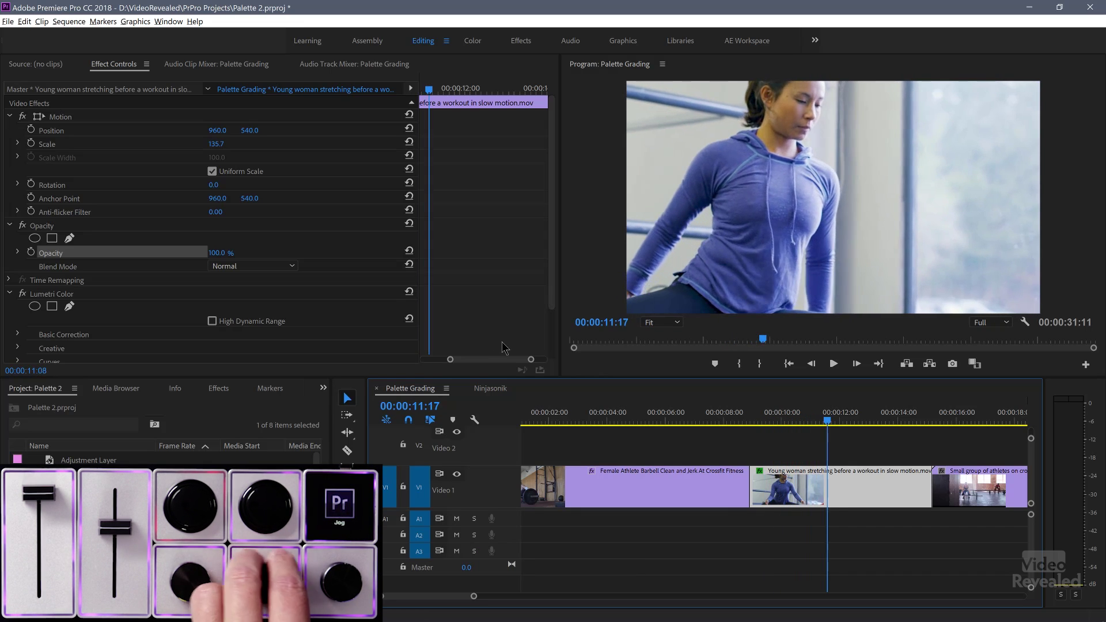
key(Right)
key(Right)
key(Right)
key(Right)
key(Right)
key(Right)
key(Right)
key(Right)
key(Right)
key(Right)
key(Right)
key(Right)
key(Right)
key(Right)
key(Right)
key(Right)
key(Right)
key(Right)
key(Right)
key(Right)
Jog the playhead onward from the stretching clip into the group of athletes clip, to 00:00:17:25
key(minus)
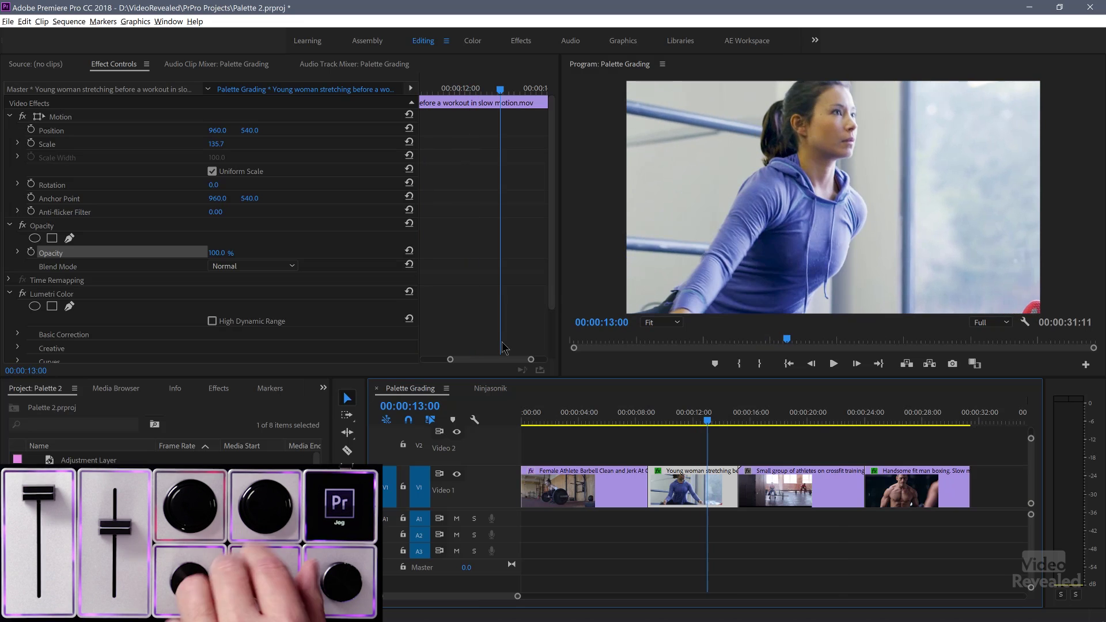
key(Right)
key(Right)
key(Right)
key(Right)
key(Right)
key(Right)
key(Right)
key(Right)
key(Right)
key(Right)
key(Right)
key(Right)
key(Right)
key(Right)
key(Right)
key(Right)
key(Right)
key(Right)
key(Right)
key(Right)
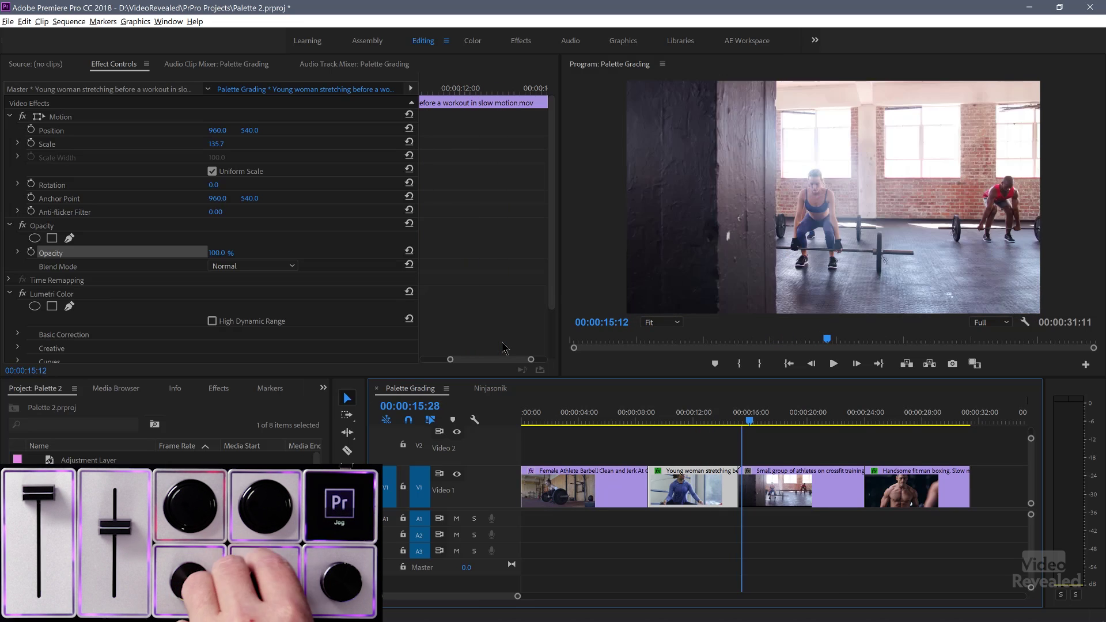
key(Right)
key(Right)
key(Right)
key(Right)
key(Right)
key(Right)
key(Right)
key(Right)
key(Right)
key(Right)
key(Right)
key(Right)
key(Right)
key(Right)
key(Right)
key(Right)
key(Right)
key(Right)
key(Right)
key(Right)
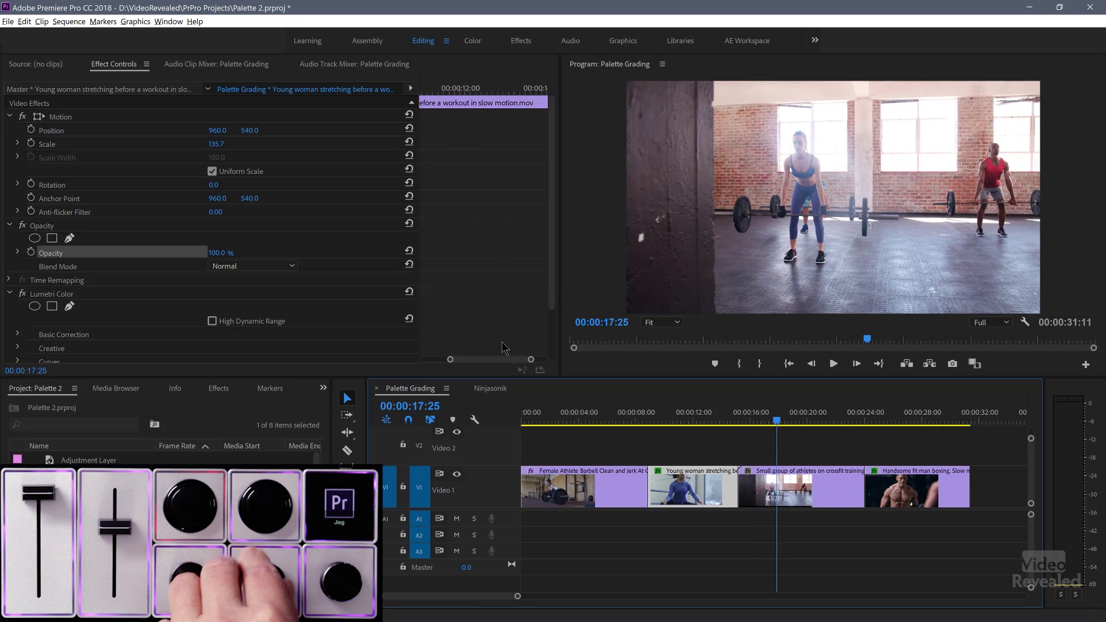
Scrub the playhead quickly forward to 00:00:22:25 and back to 00:00:06:05 in the barbell clip
key(shift+k)
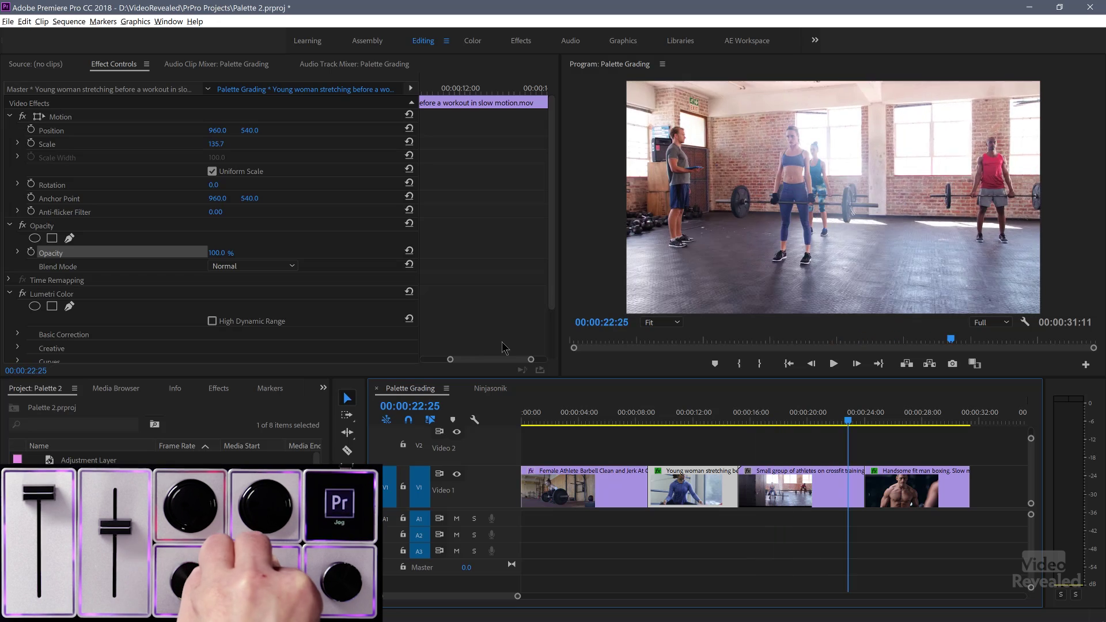
key(shift+k)
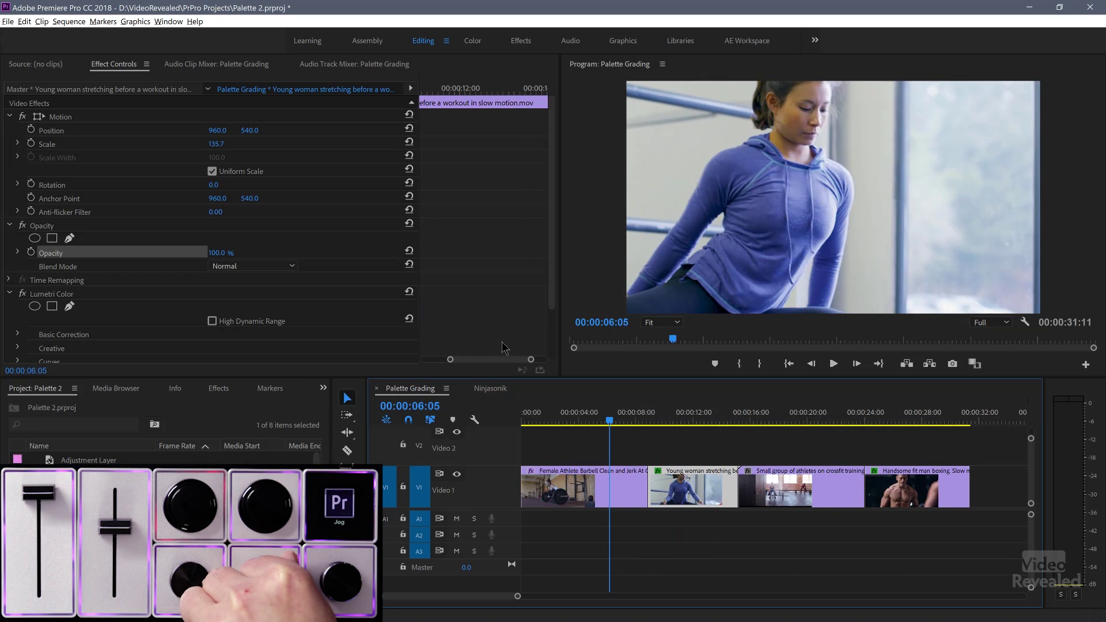
key(j)
key(j)
key(j)
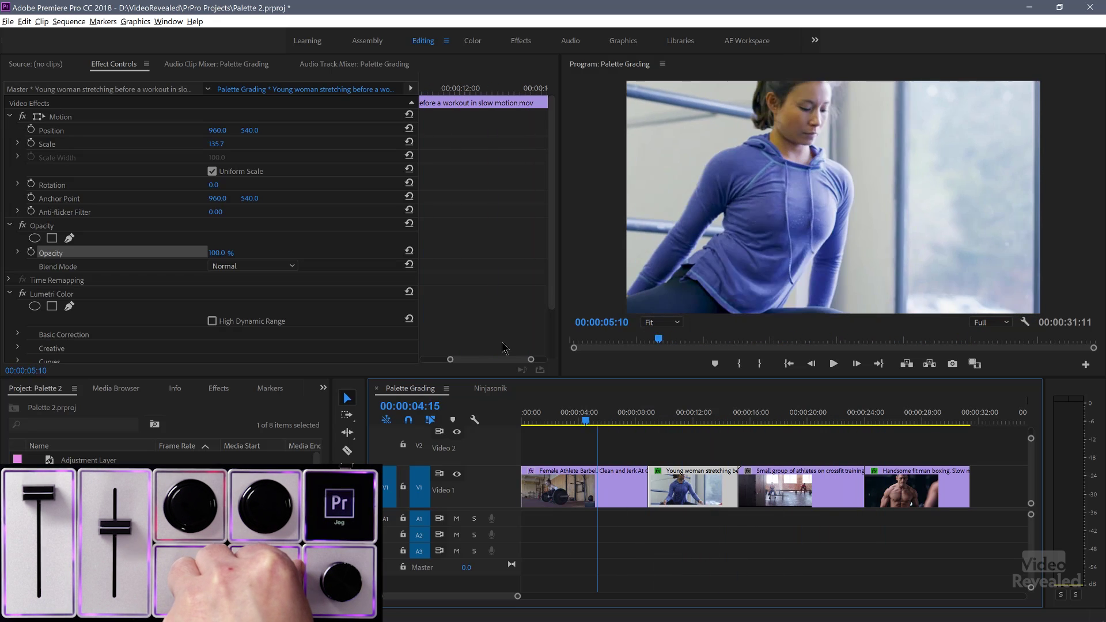
key(l)
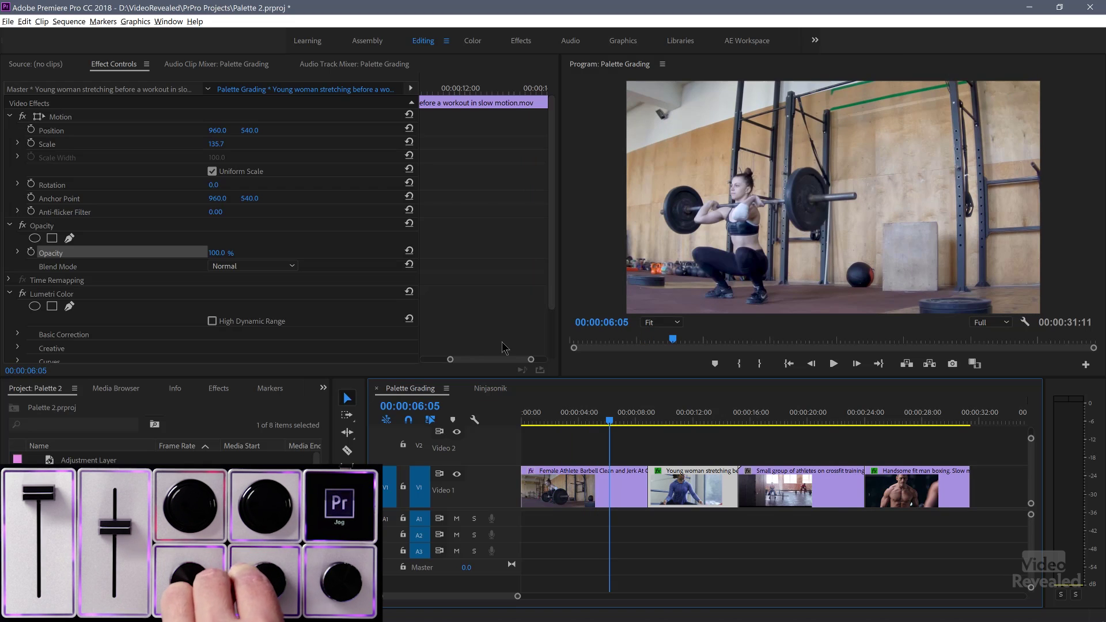
Jump forward through the Video 1 edit points to the group of athletes clip, and back to the sequence start
key(Down)
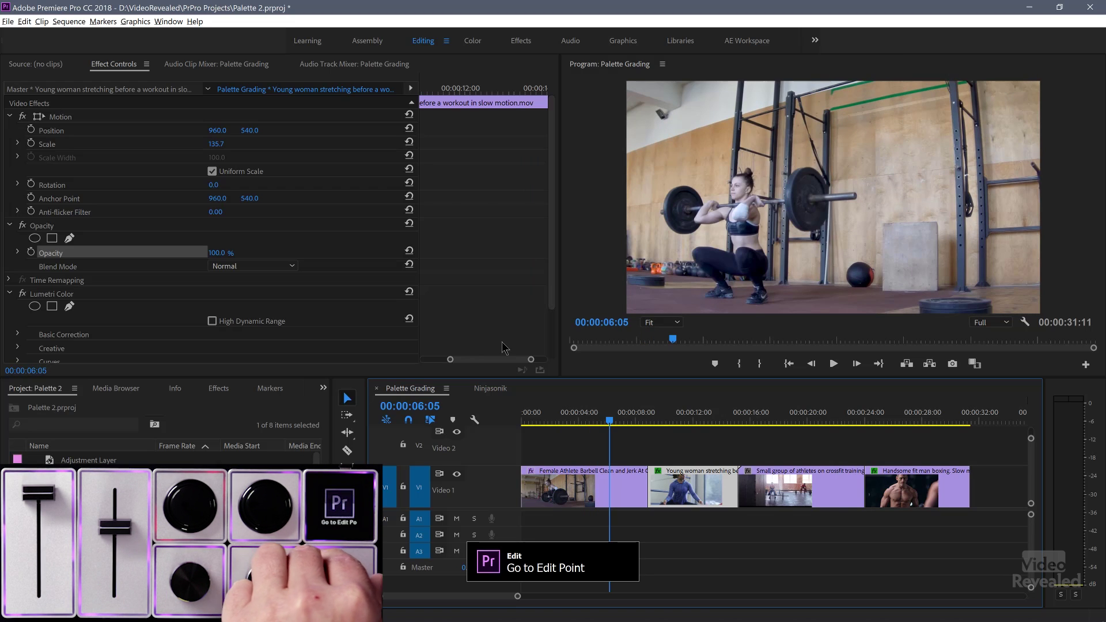
key(Down)
key(Down)
key(Down)
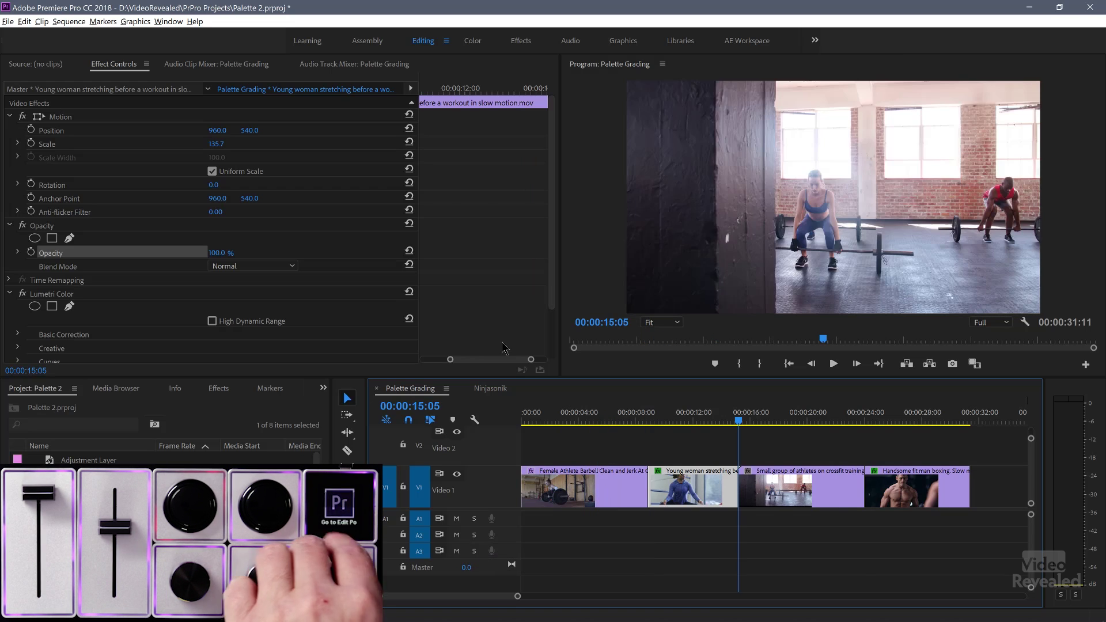
key(Up)
key(Up)
key(Up)
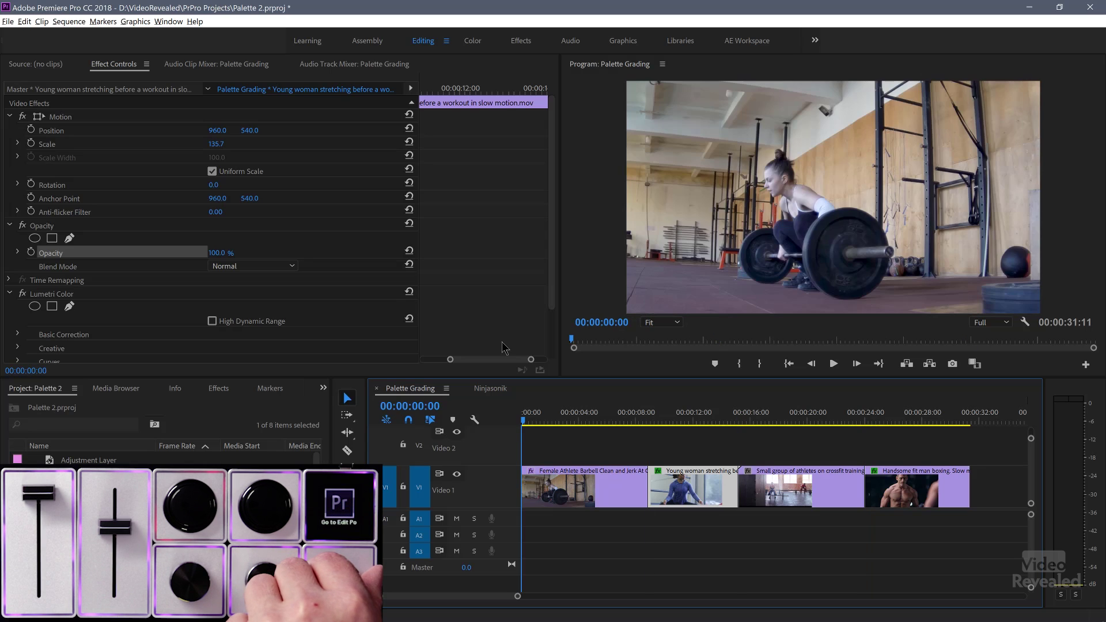
Go to the next edit point and jog the playhead back into the barbell clip, to 00:00:07:25
key(Down)
key(Left)
key(Left)
key(Left)
key(Left)
key(Left)
key(Left)
key(Left)
key(Left)
key(Left)
key(Left)
key(Left)
key(Left)
key(Left)
key(Left)
key(Left)
key(Left)
key(Left)
key(Left)
key(Left)
key(Left)
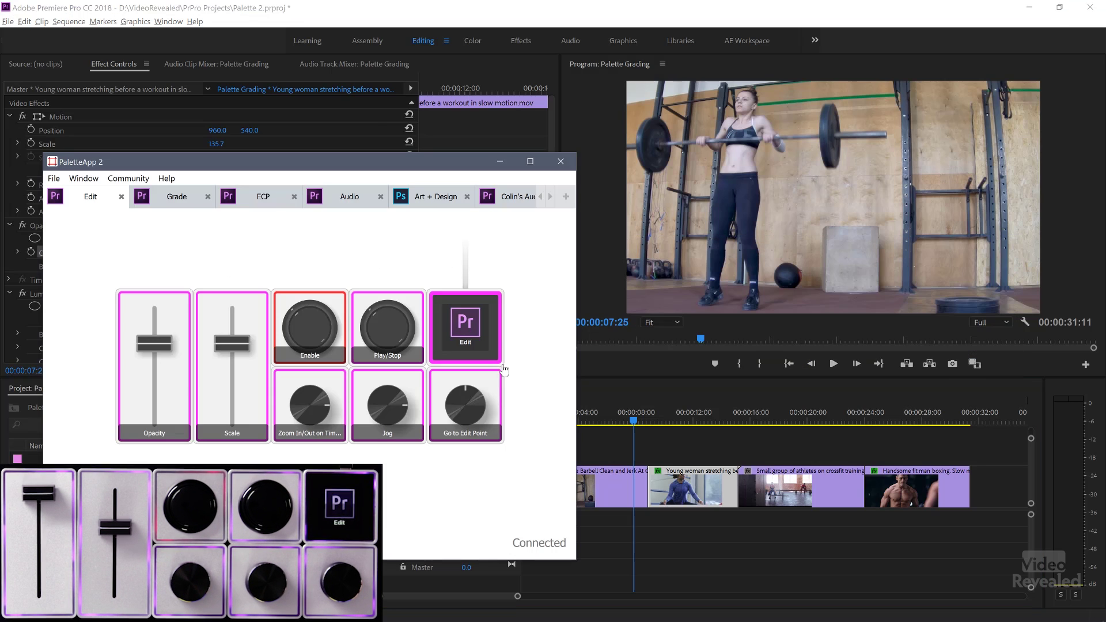
Assign the Shuttle function to the Edit profile's Go to Edit Point dial, viewing its advanced sensitivity setting before finishing
click(464, 407)
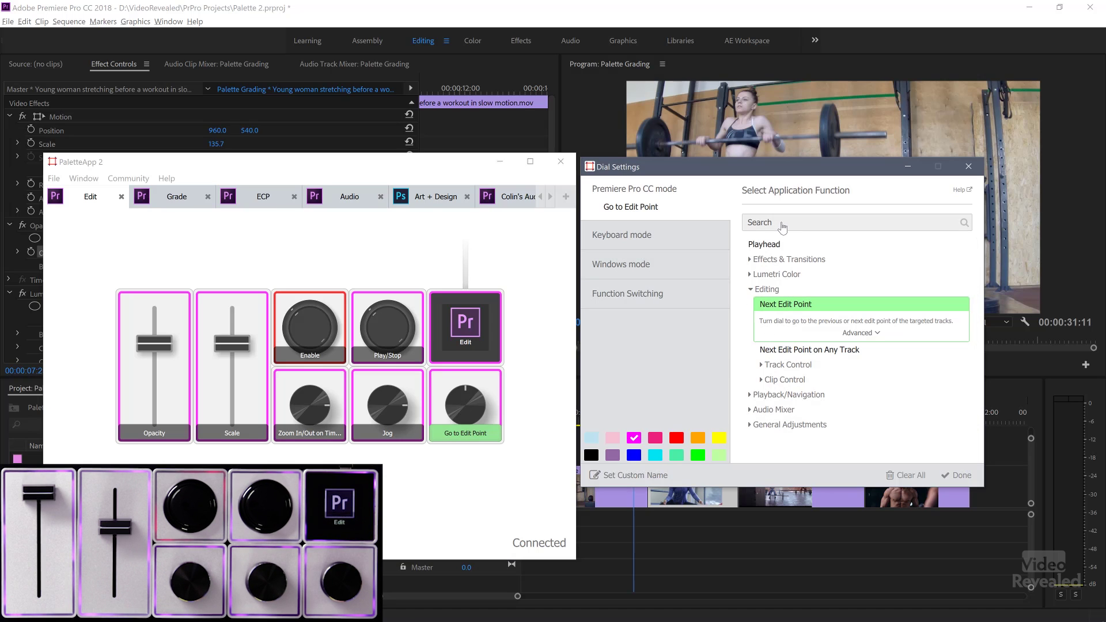
click(782, 225)
text(shutt)
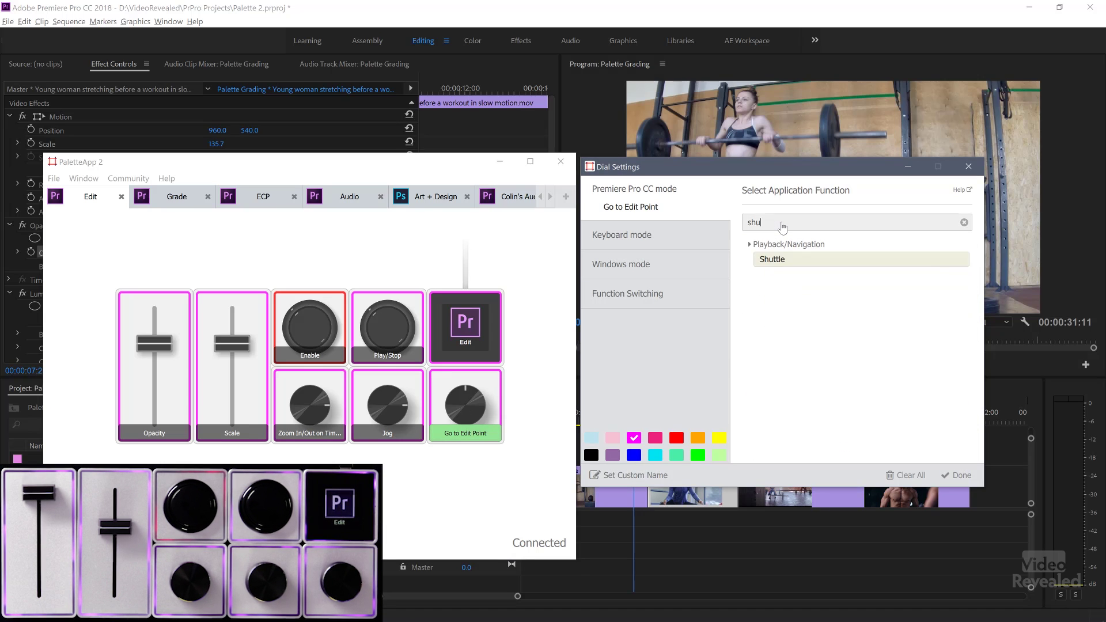
click(774, 262)
click(870, 308)
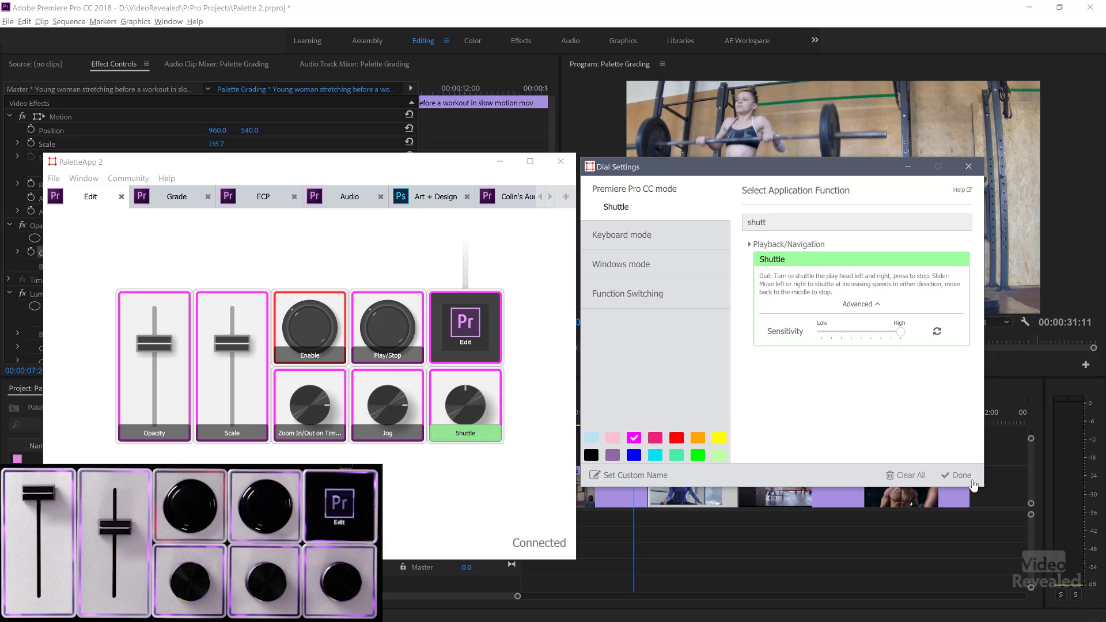
click(960, 476)
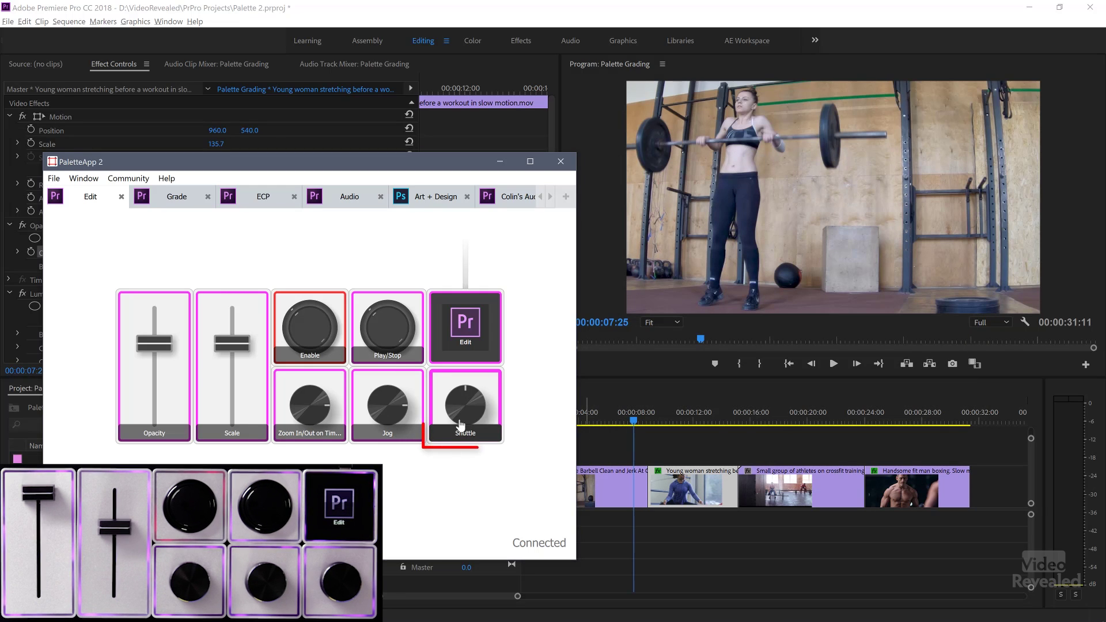
Switch to Premiere Pro, shuttle the Palette Grading sequence forward and in reverse, and return to PaletteApp
click(666, 410)
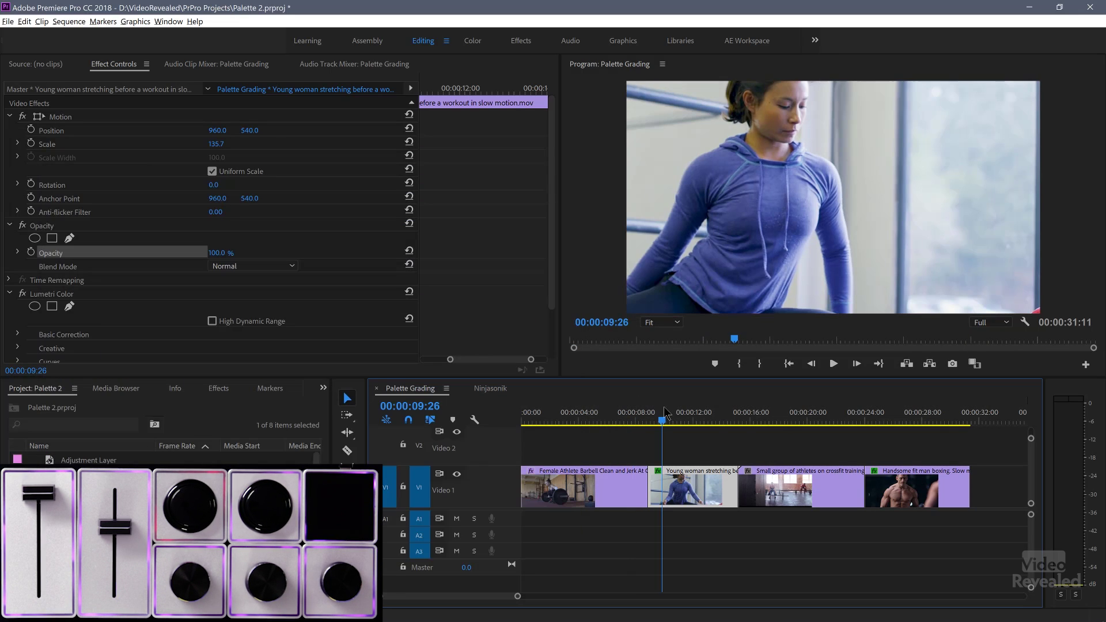
key(l)
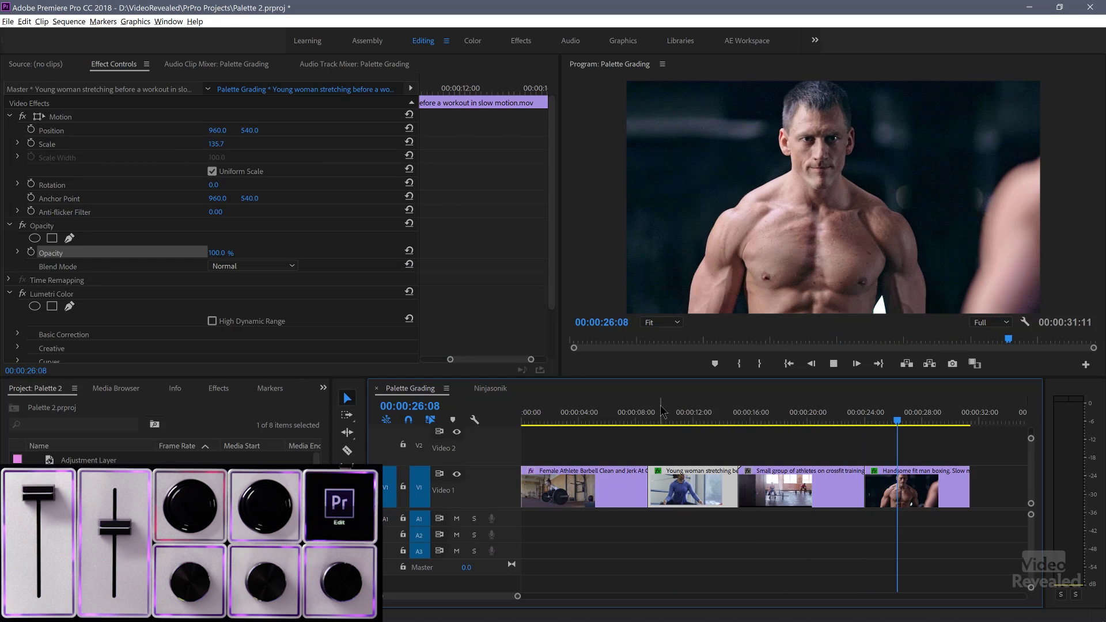
key(j)
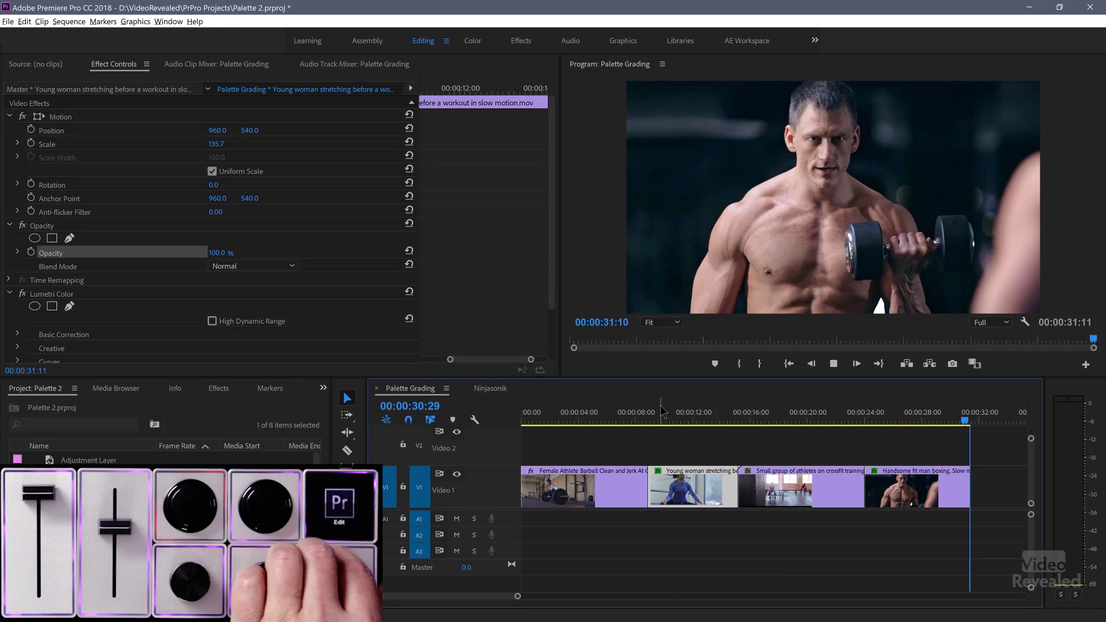
key(Home)
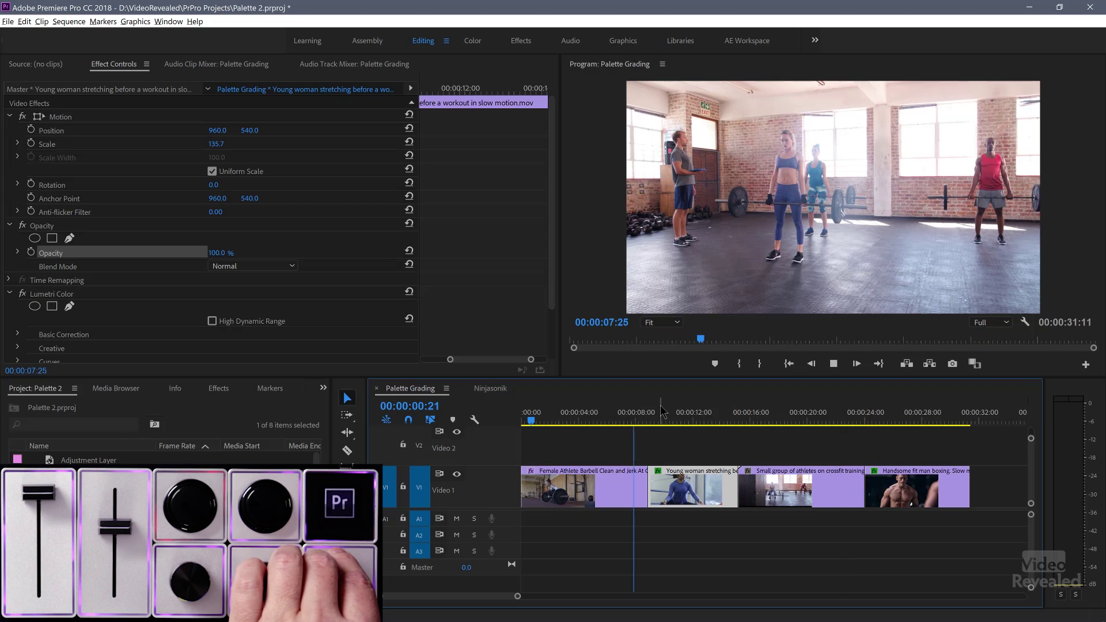
key(l)
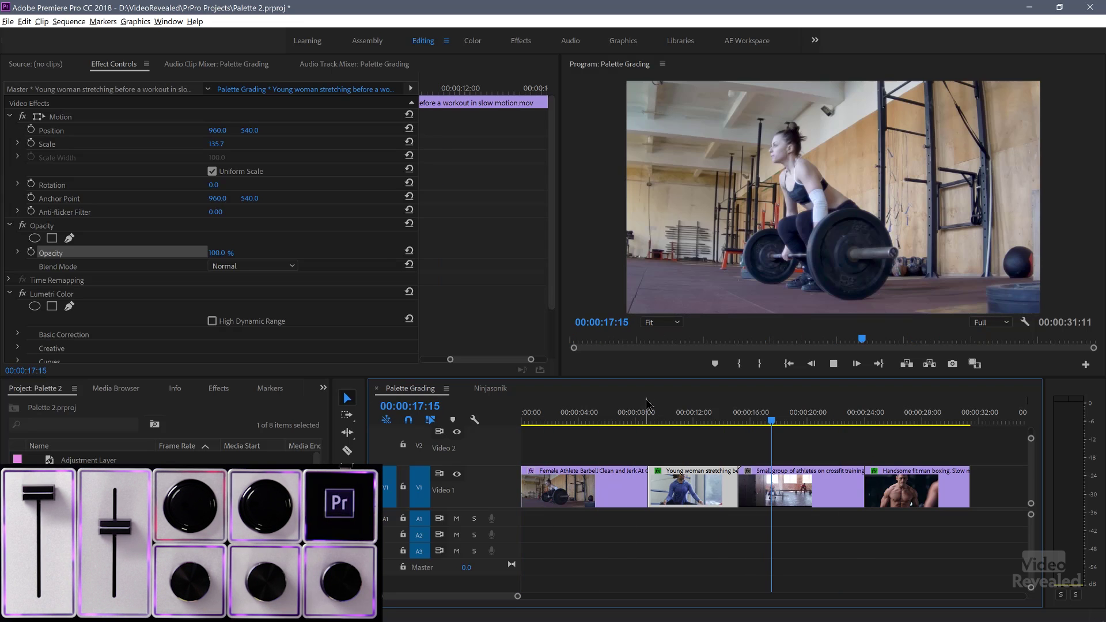
key(j)
key(alt+Tab)
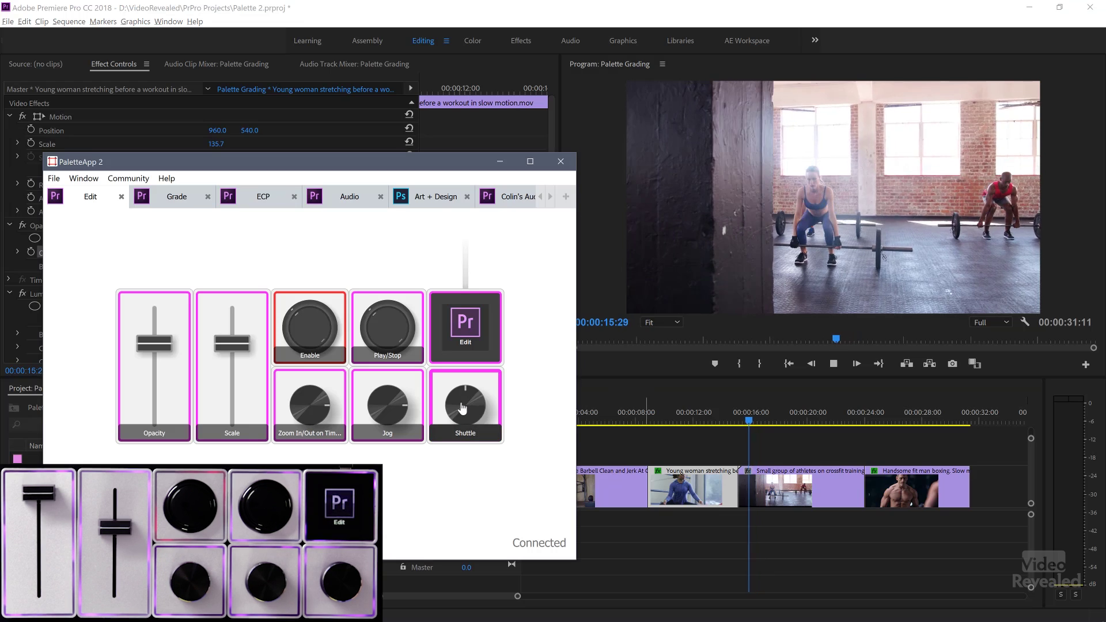
Lower the Edit profile's Shuttle dial sensitivity to slightly below High, finish its settings, and return to Premiere Pro
click(461, 403)
click(848, 394)
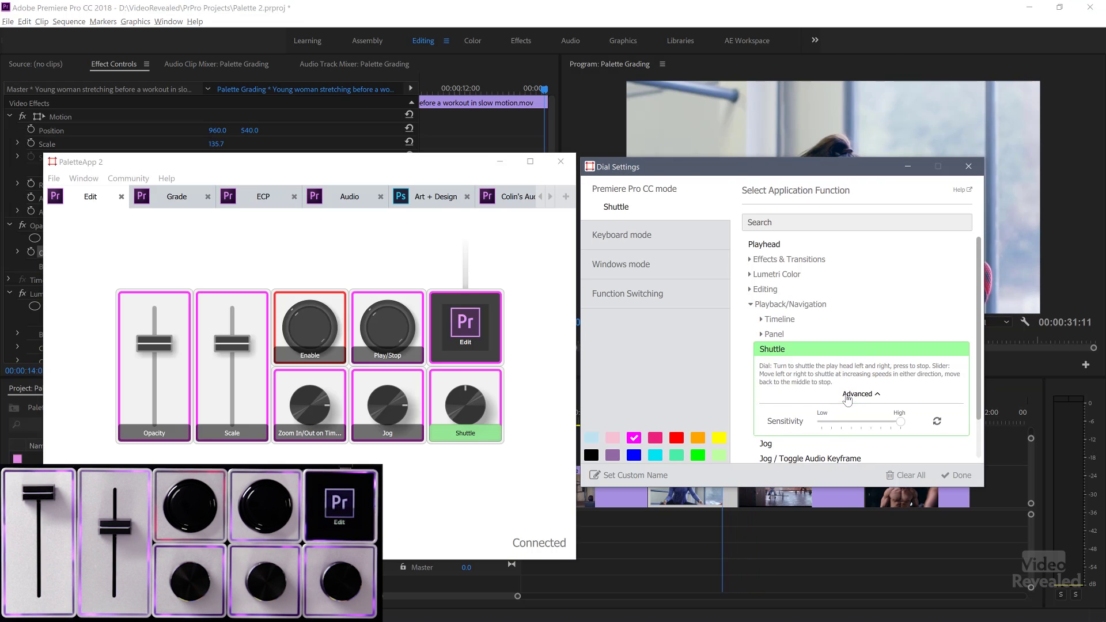
click(879, 423)
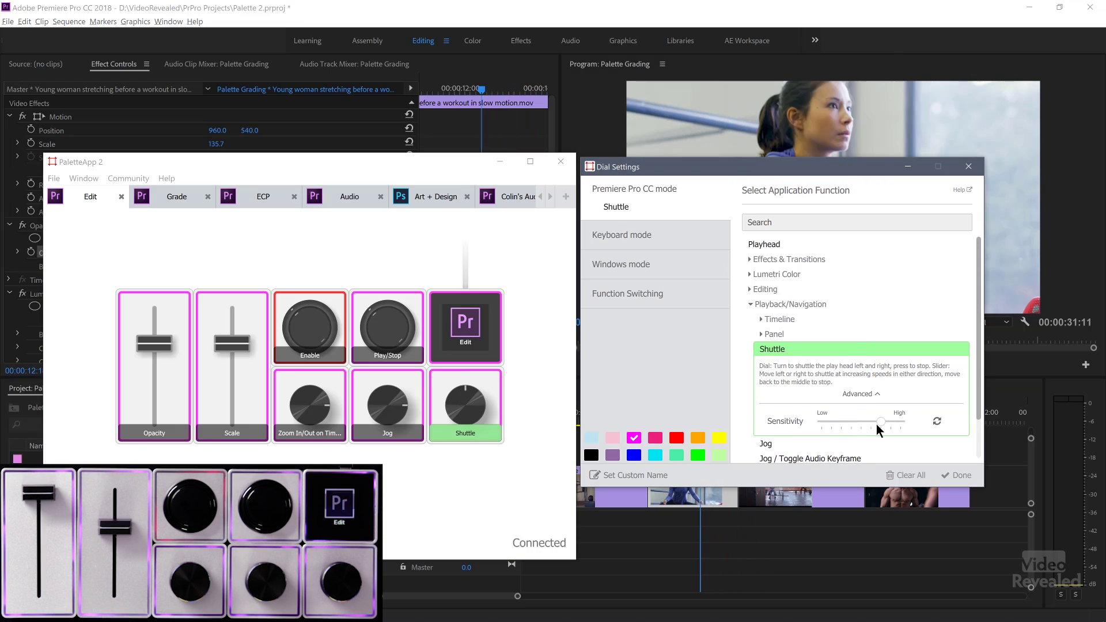
click(956, 475)
click(697, 395)
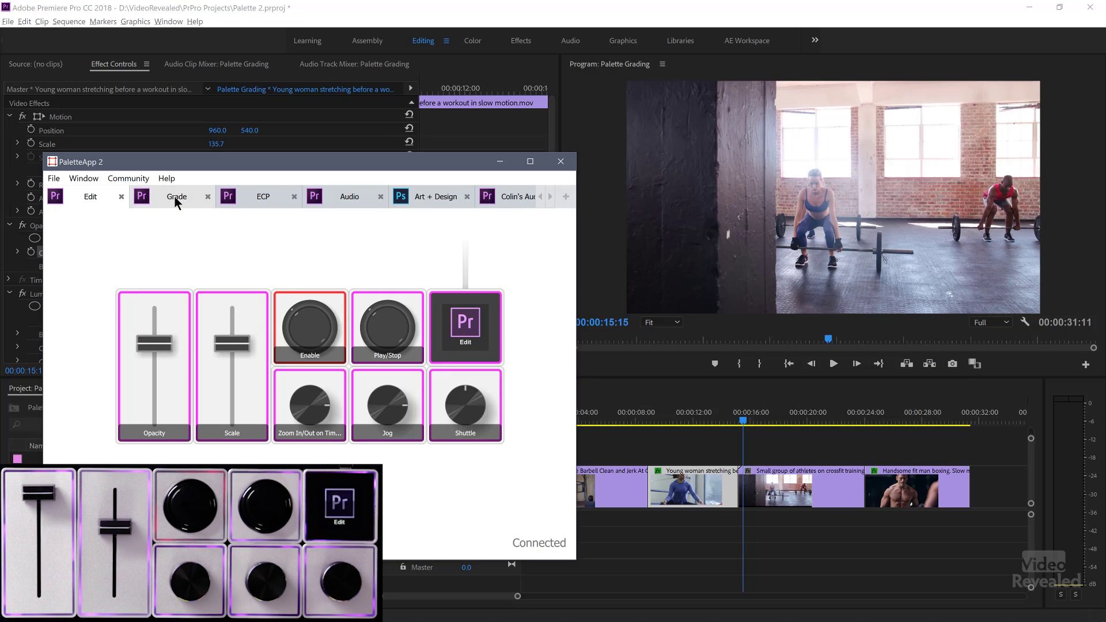
Activate the Grade profile, move the playhead to 00:00:12:05, and open Lumetri Basic Correction in the Color workspace
click(174, 196)
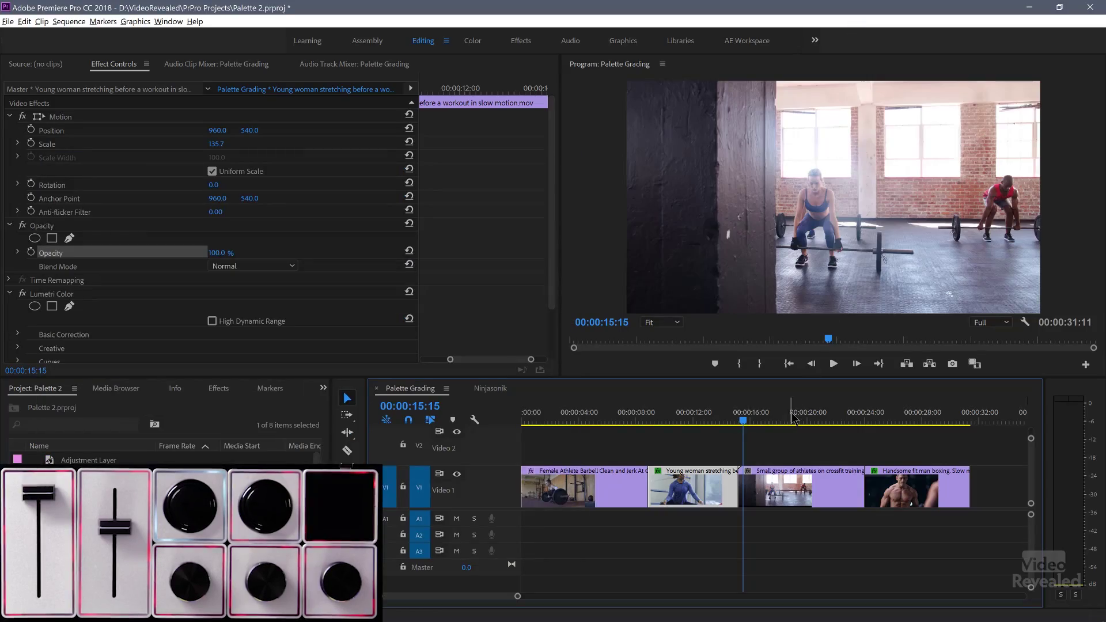
drag(711, 413, 698, 413)
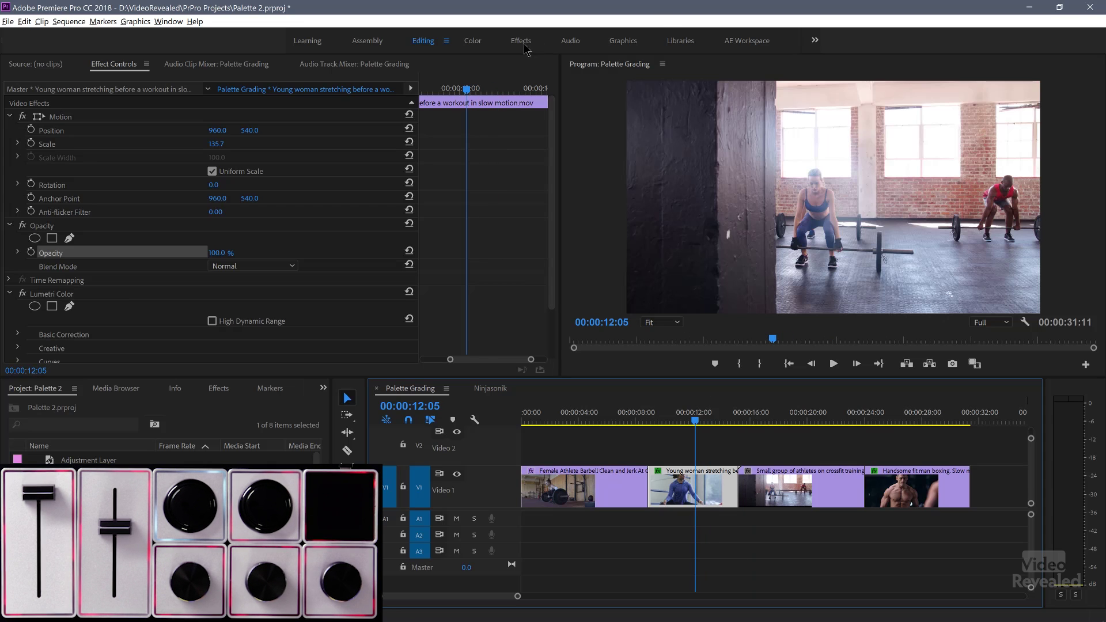
click(468, 43)
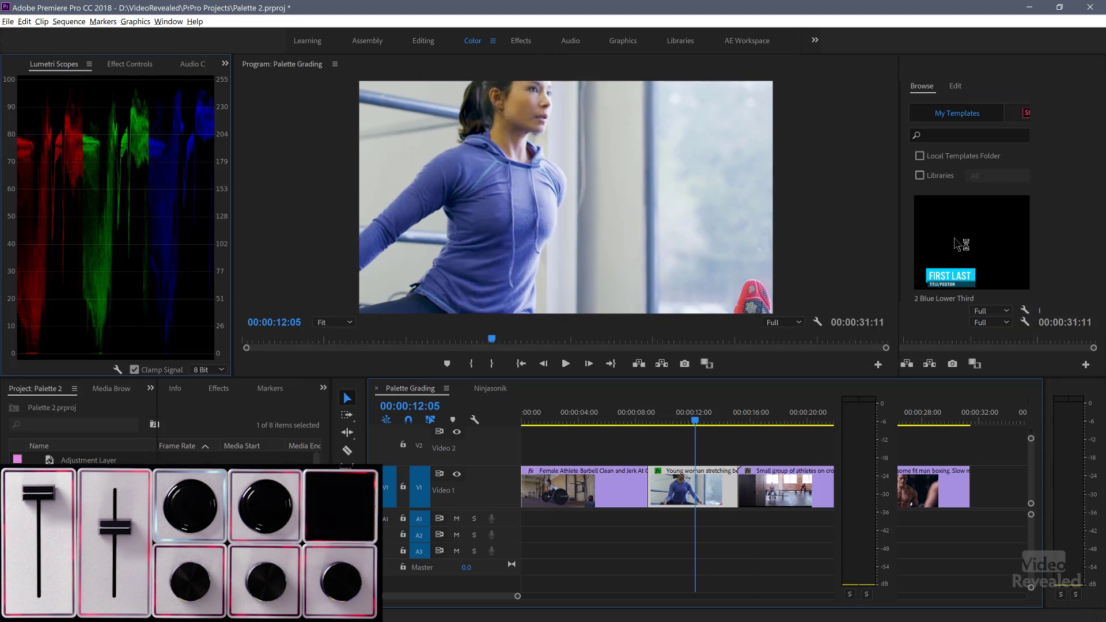
click(944, 124)
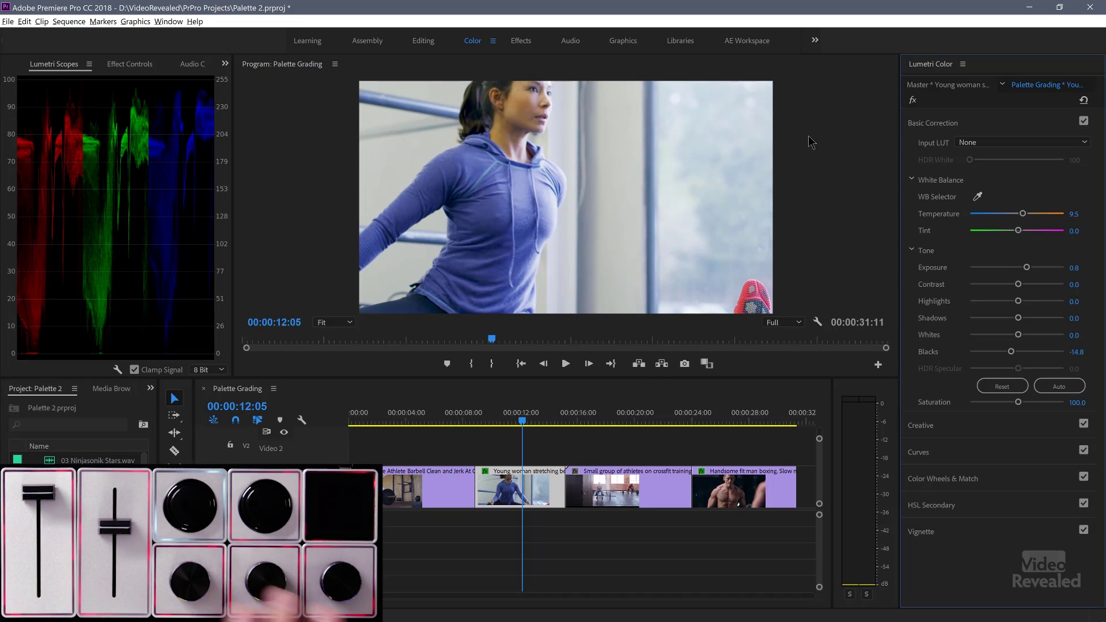
click(486, 456)
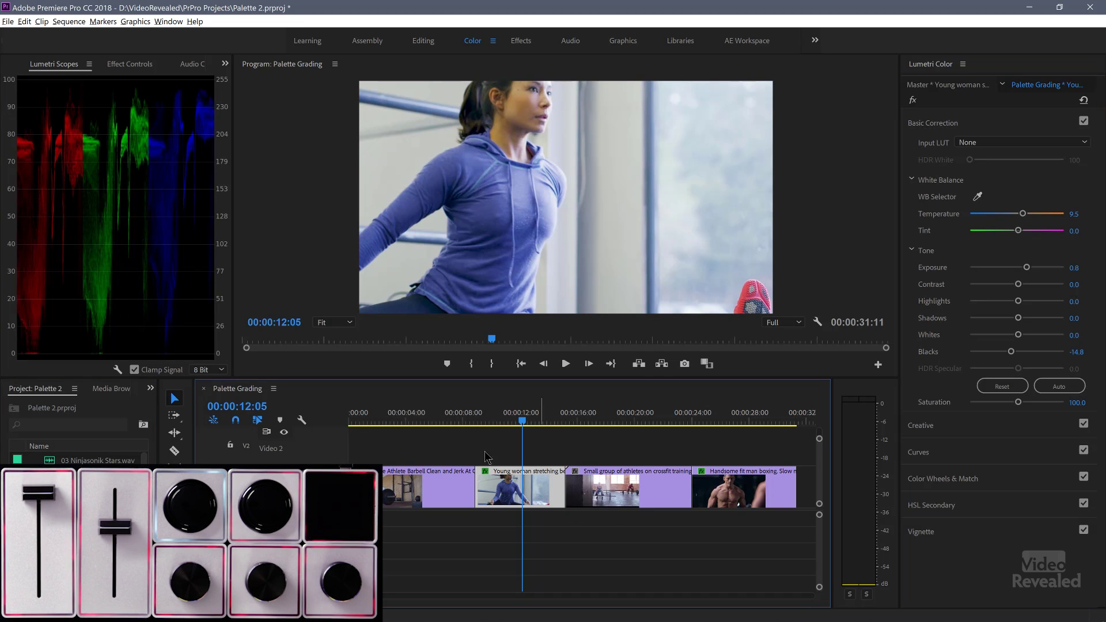
Reset the stretching woman clip's Motion settings in Effect Controls and collapse the Motion group
click(128, 65)
click(211, 116)
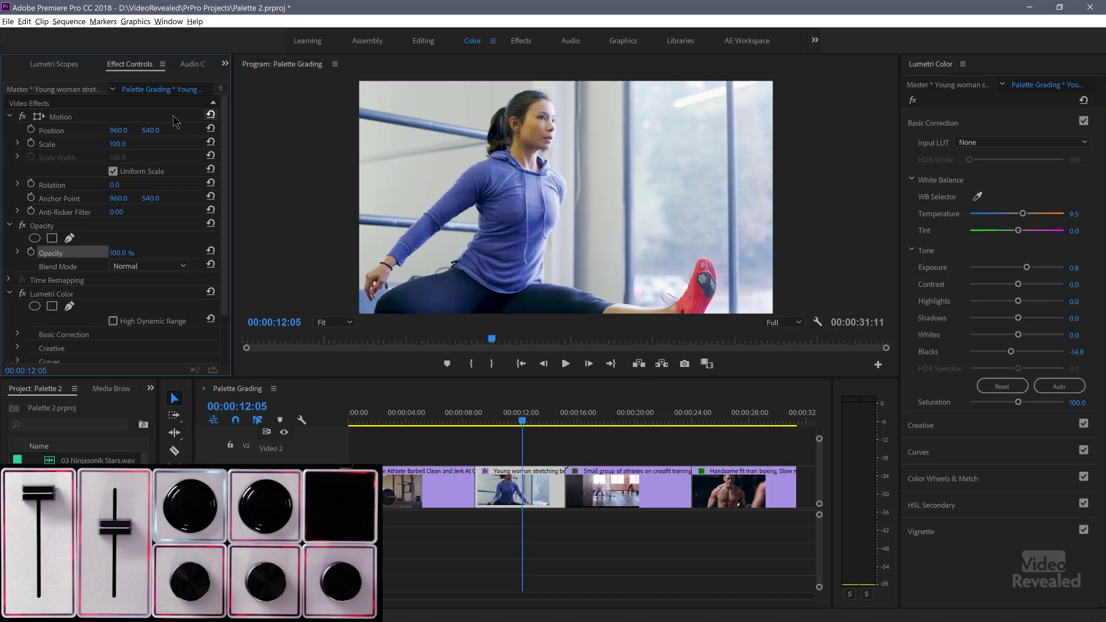
click(9, 117)
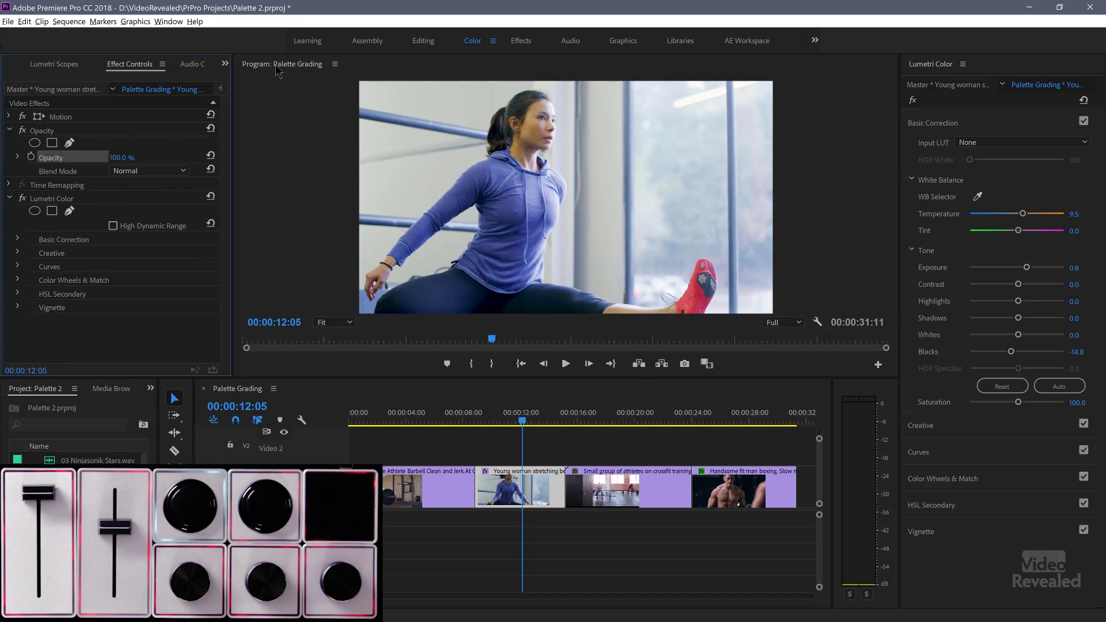
With Lumetri Scopes shown, grade the stretching woman clip to Temperature 4.3, Tint -17.3, Exposure 0.6 and Saturation 111.0
click(62, 64)
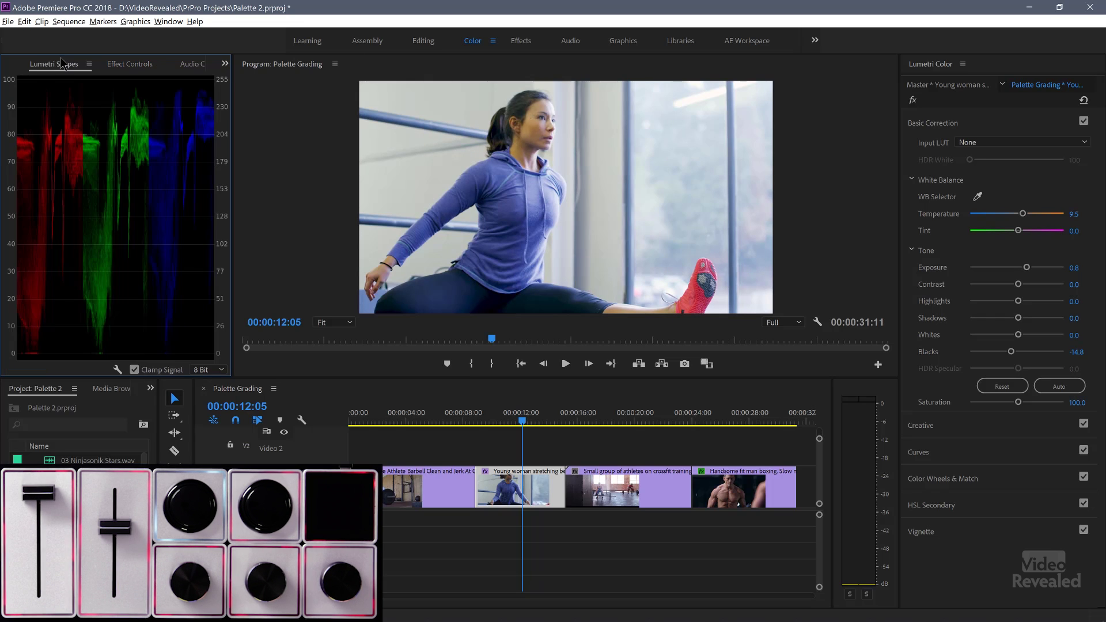
click(972, 126)
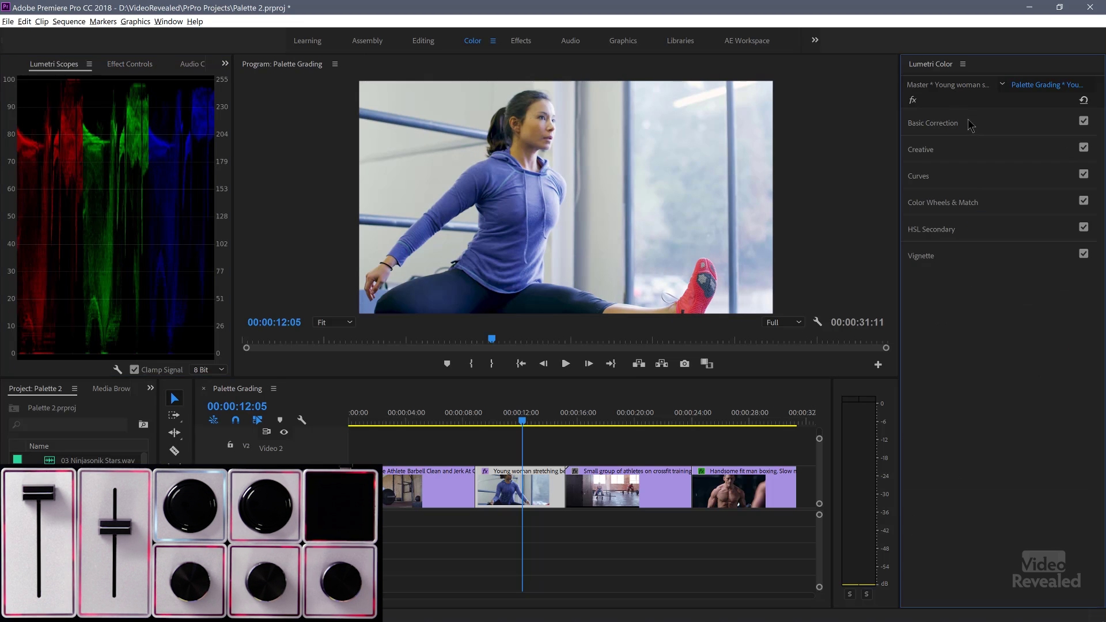
click(935, 128)
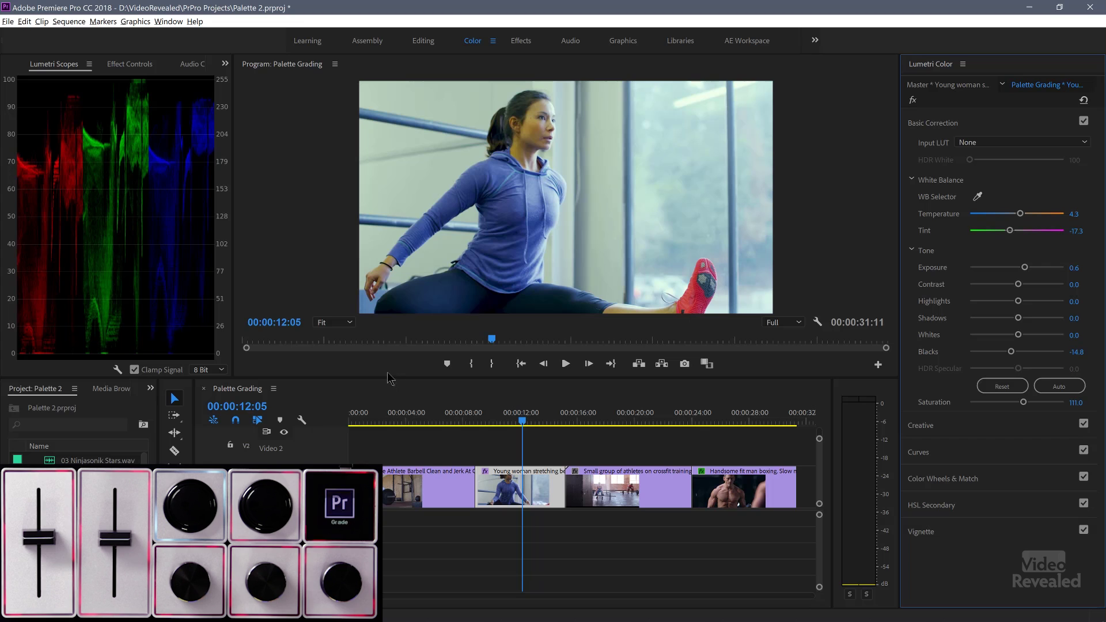
Open the Ninjasonik sequence in the Editing workspace and switch to PaletteApp
click(423, 40)
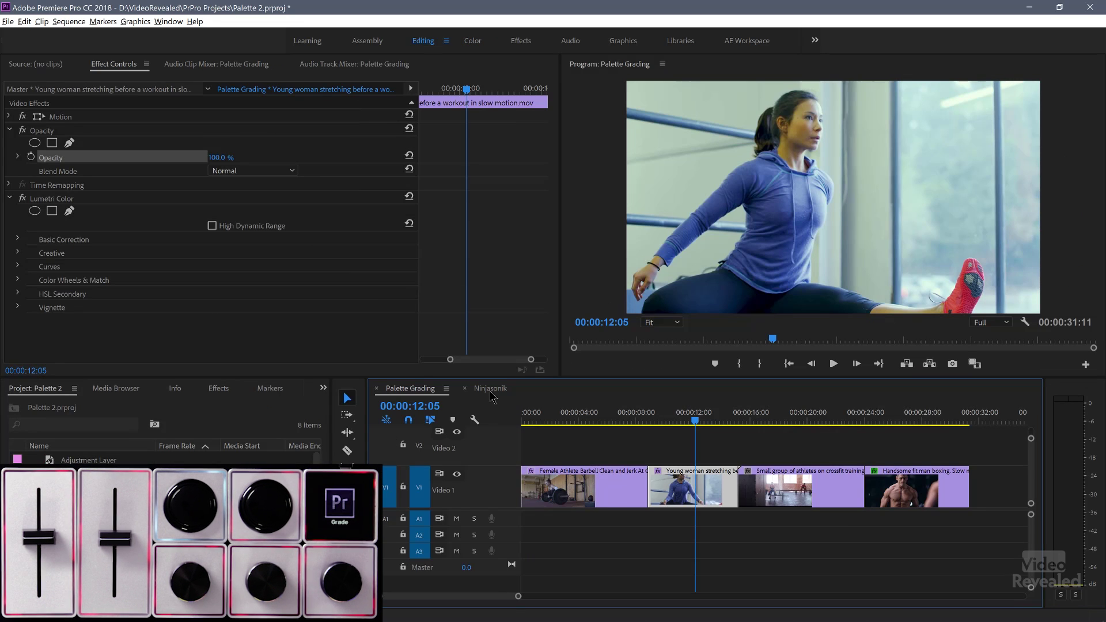
click(491, 392)
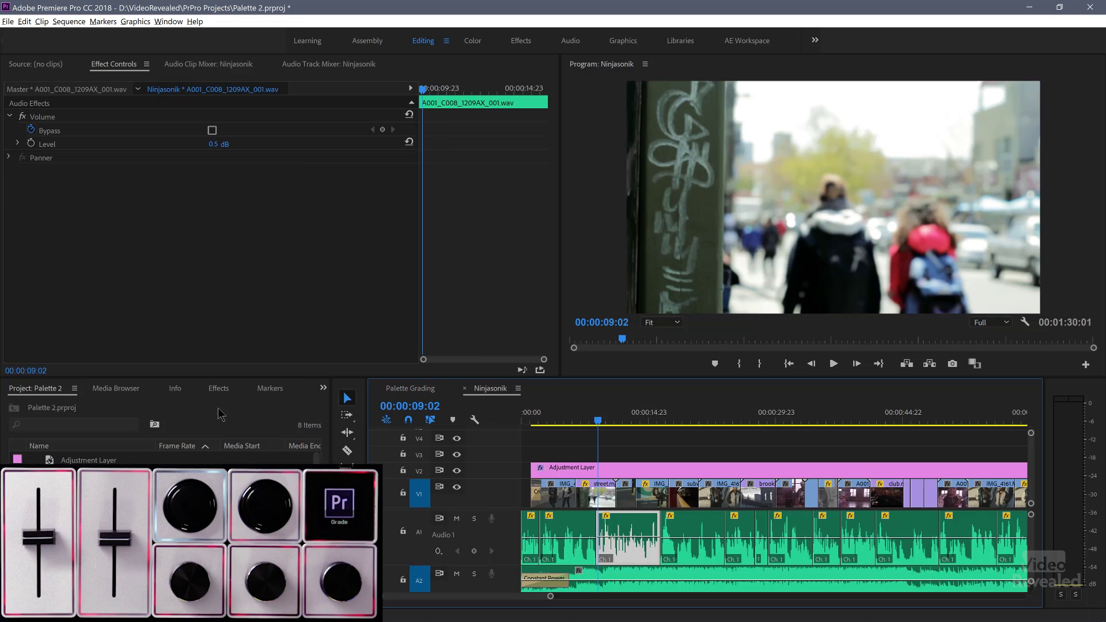
key(alt+Tab)
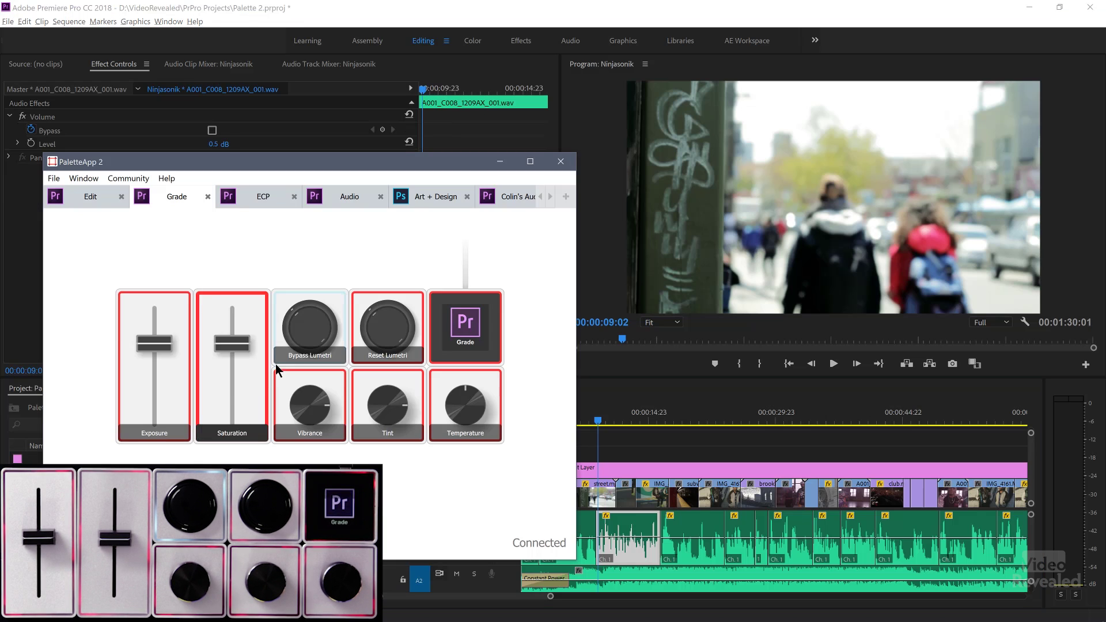
Look over the Audio profile's controls, activate the custom audio profile after Art + Design, and return to Premiere Pro
click(343, 193)
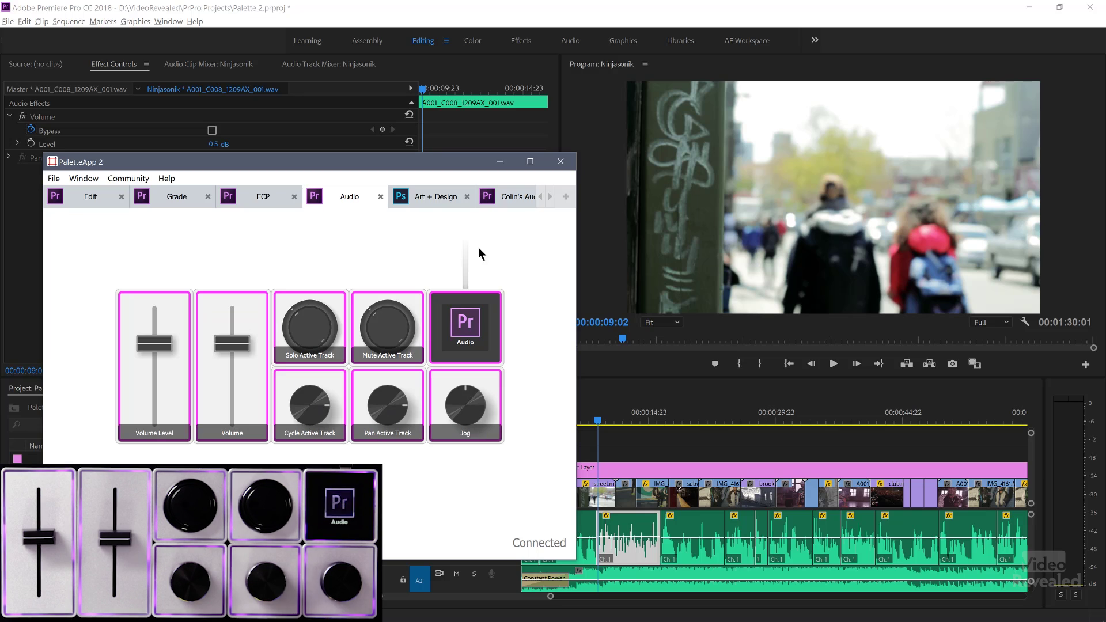
click(508, 199)
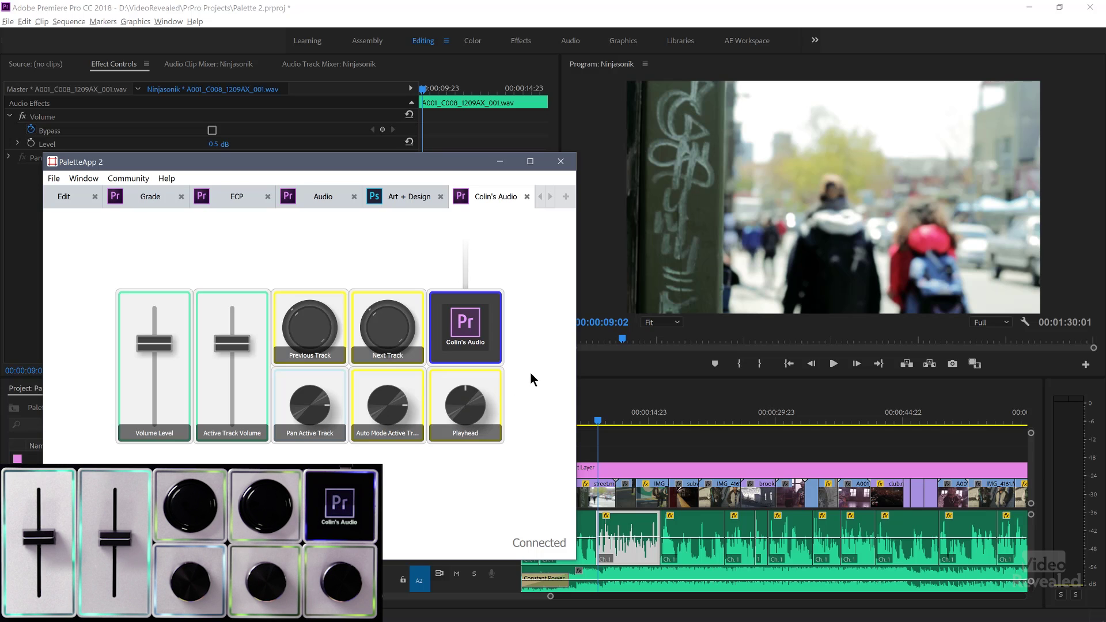
click(599, 397)
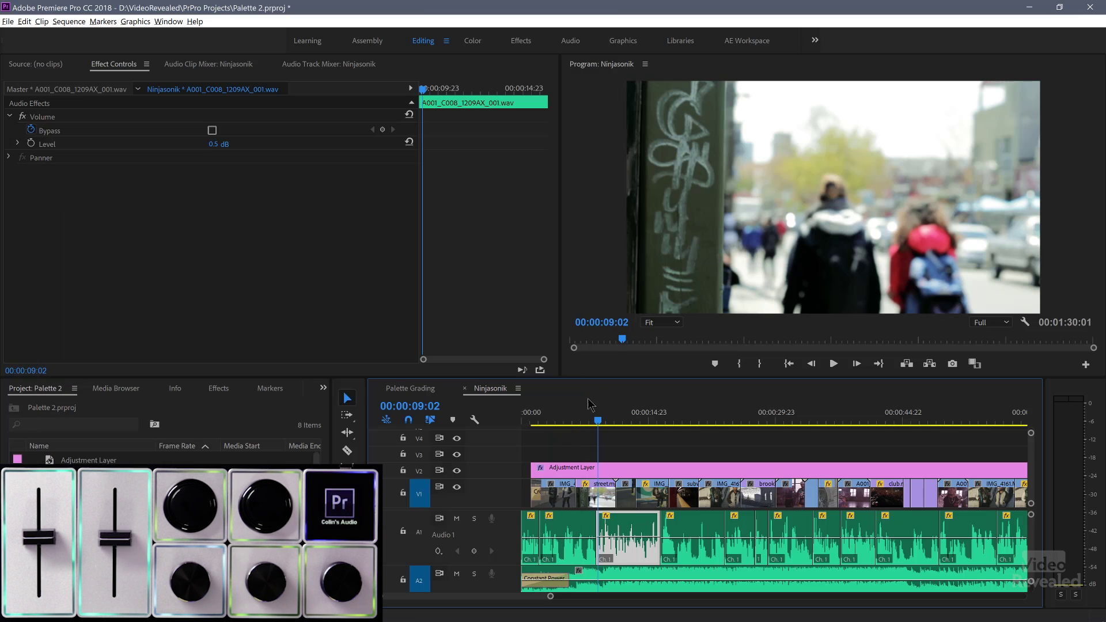
View the Audio Track Mixer, move the playhead to 00:00:12:07, and lower the Audio 1 clip to -6.2 dB in the Audio Clip Mixer
click(315, 65)
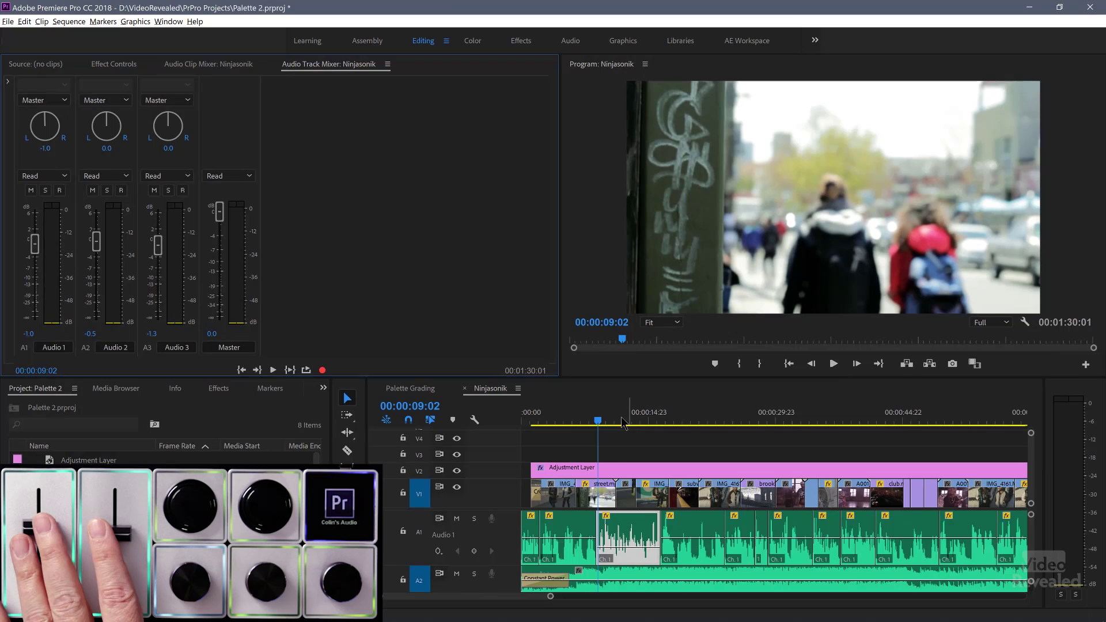
click(622, 423)
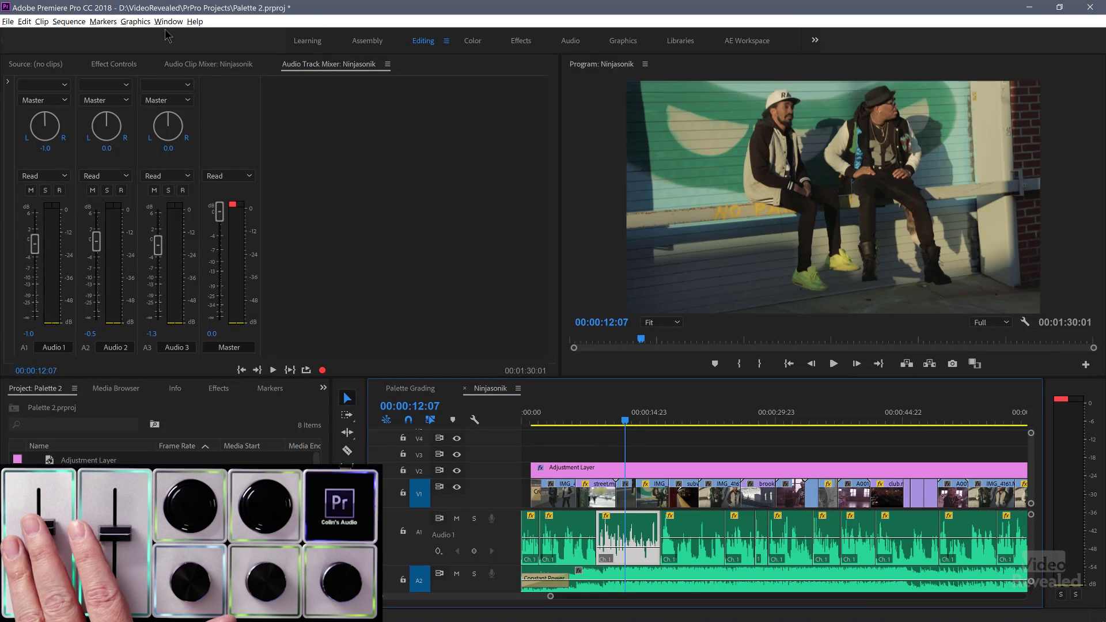
click(172, 68)
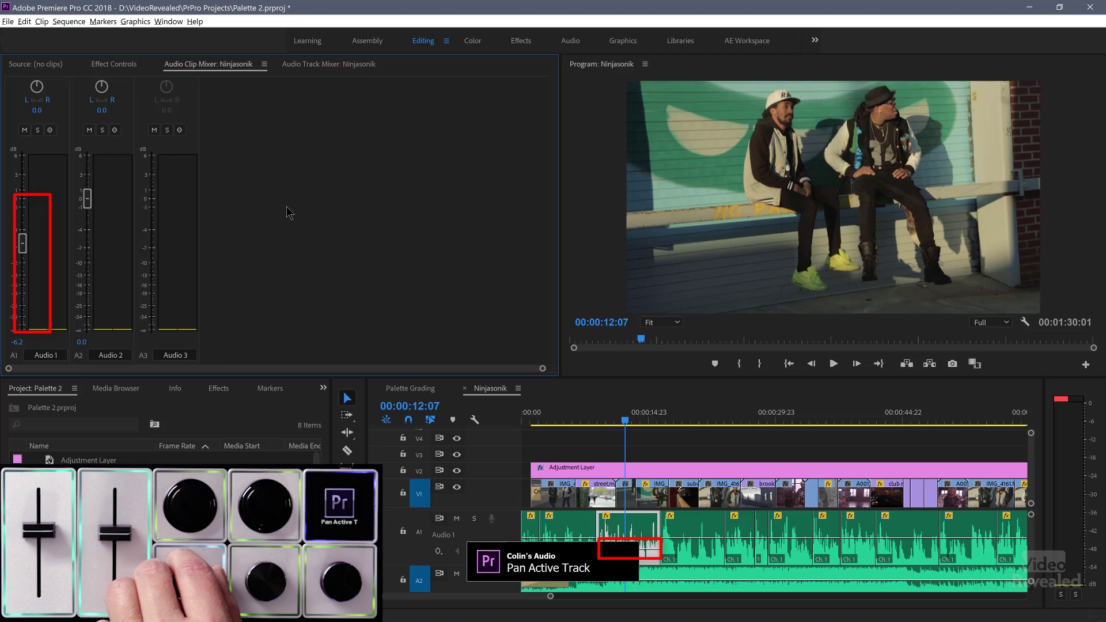
Examine the automation mode dial's Cycle Automation Modes function for the active track, and show the Audio Track Mixer
click(334, 65)
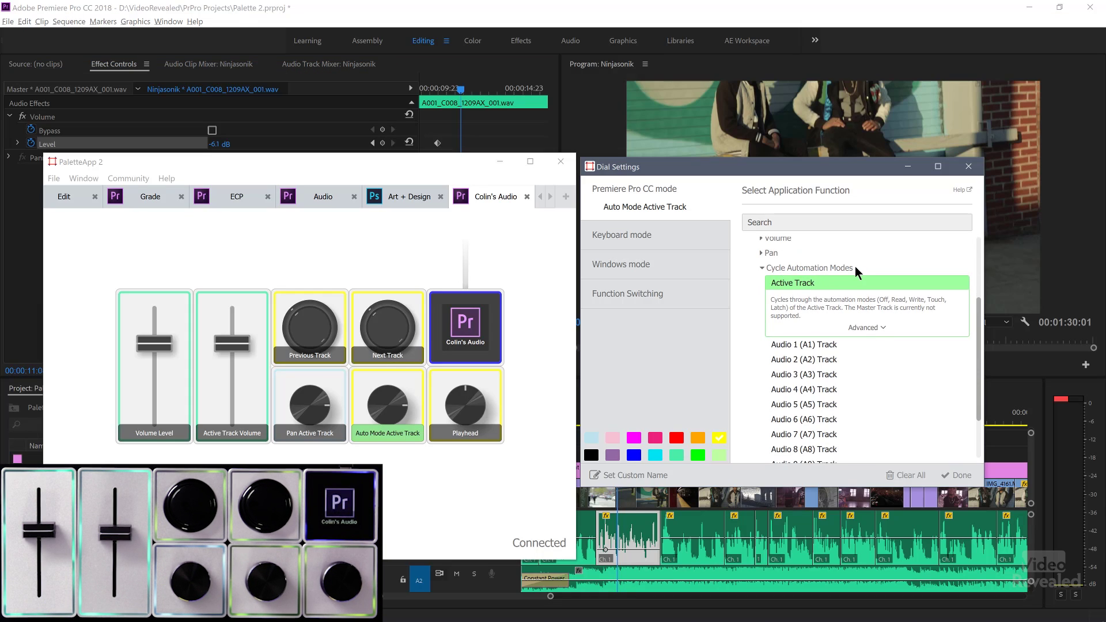
click(969, 167)
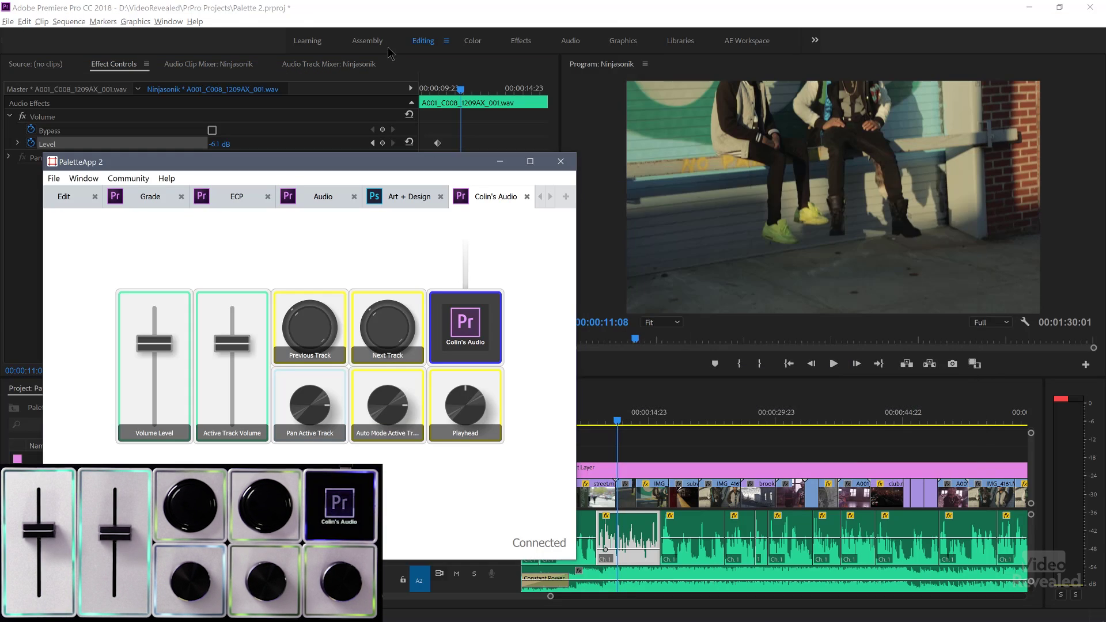
click(359, 65)
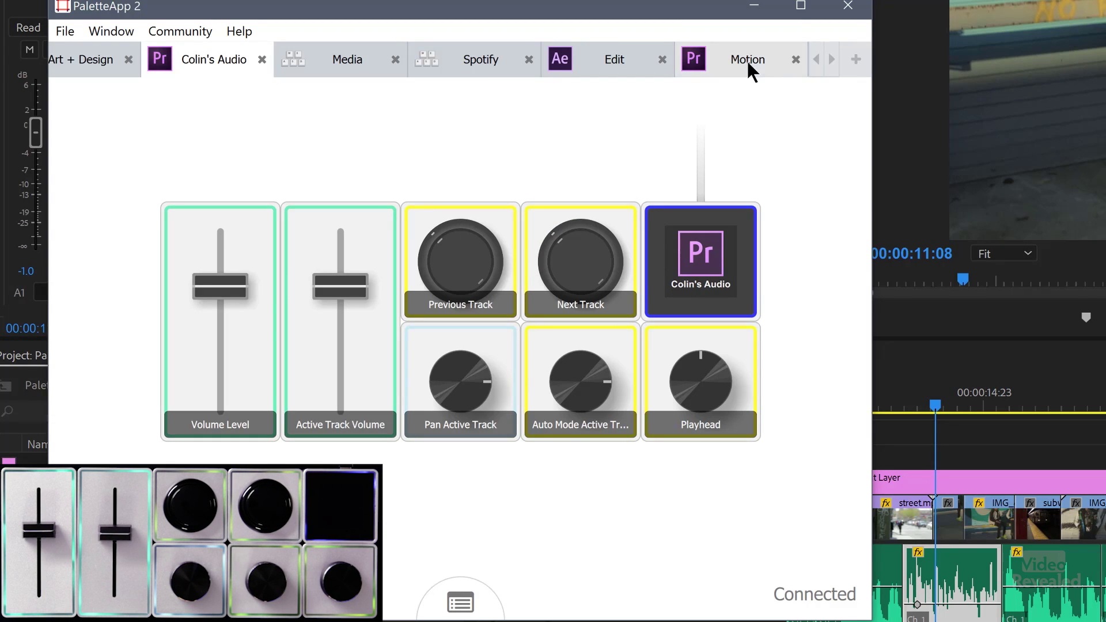
Activate the Motion profile and apply default transitions to all Video 1 clips in the Palette Grading sequence
click(742, 60)
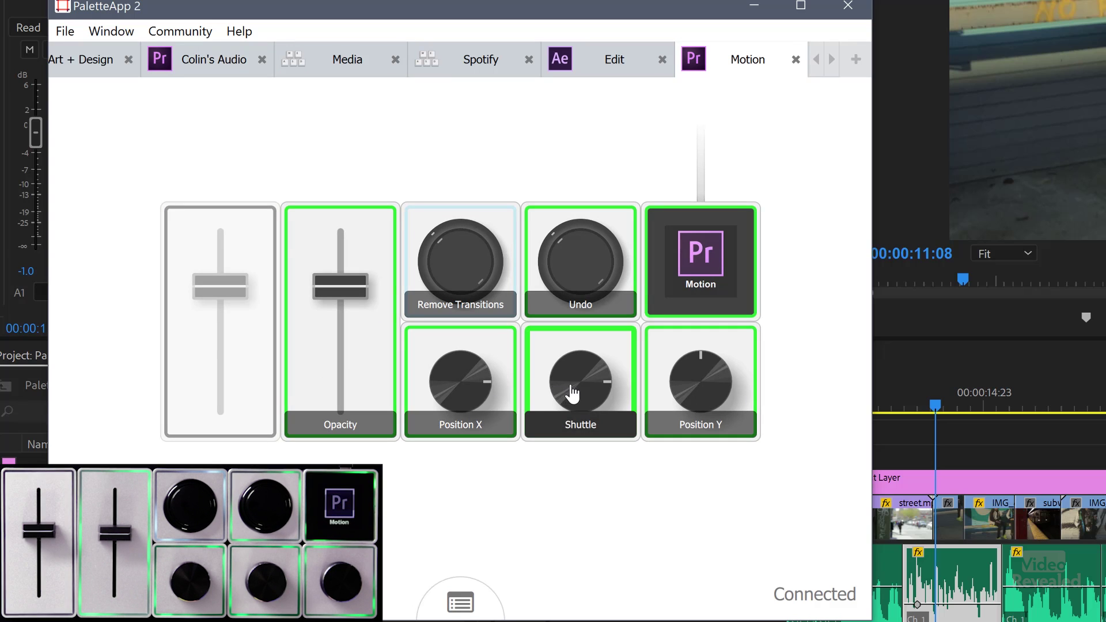
click(452, 248)
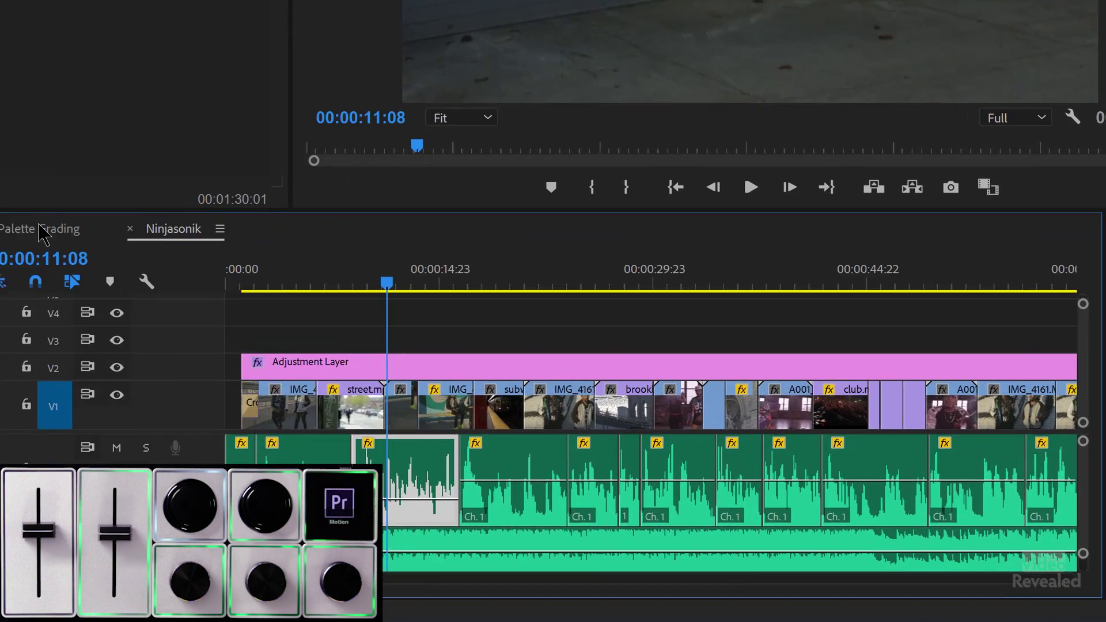
click(410, 387)
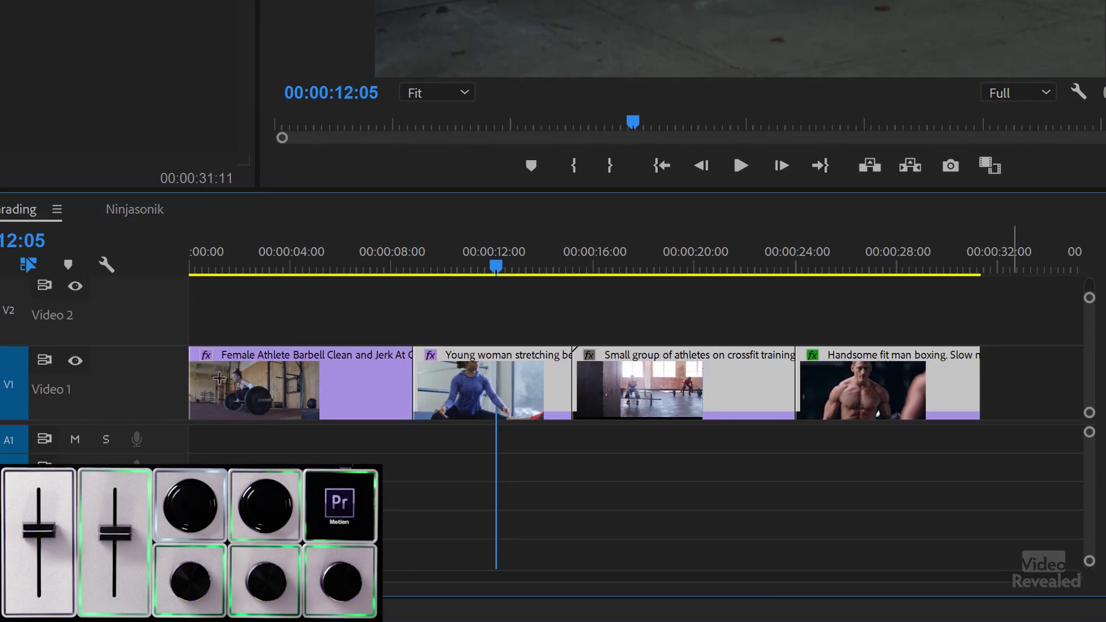
key(shift+d)
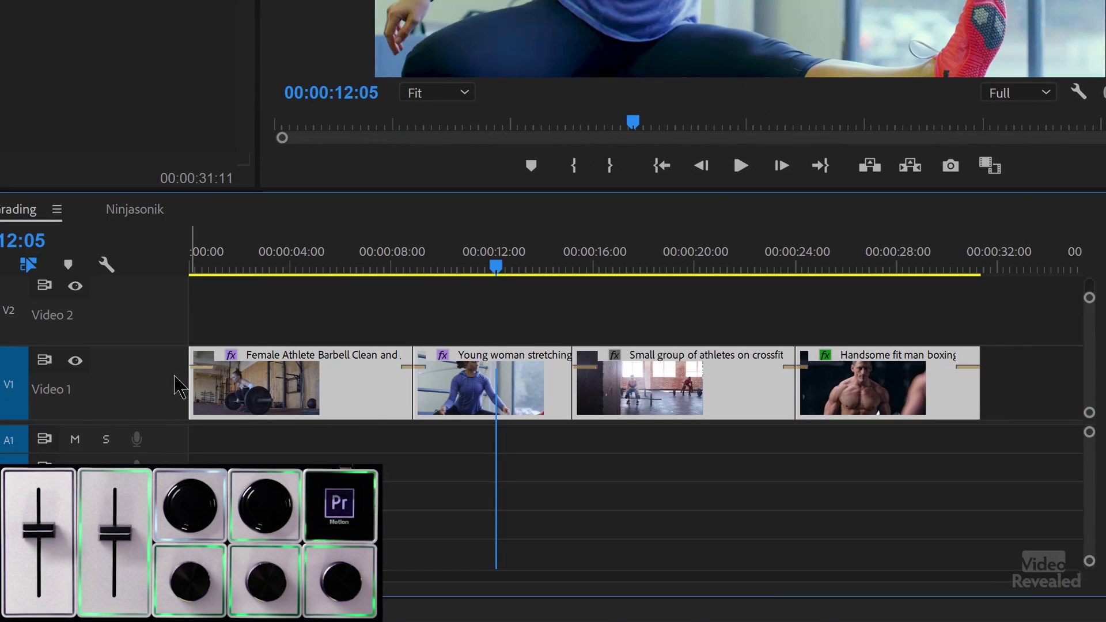